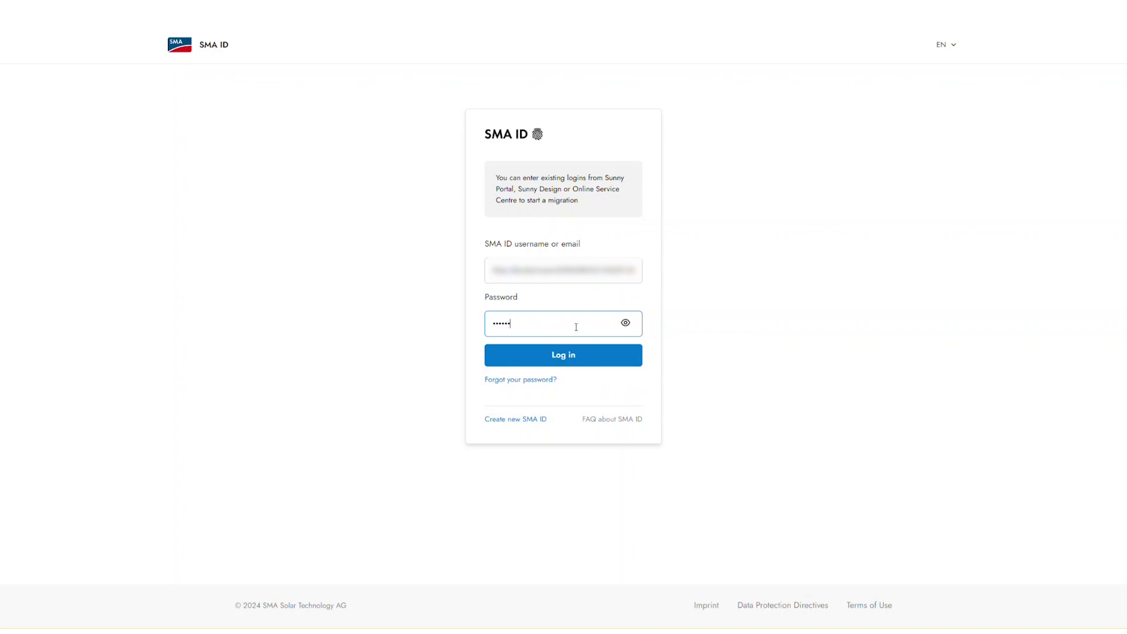
- Enter the account password and log in to SMA ID
{"action": "type", "text": "••••"}
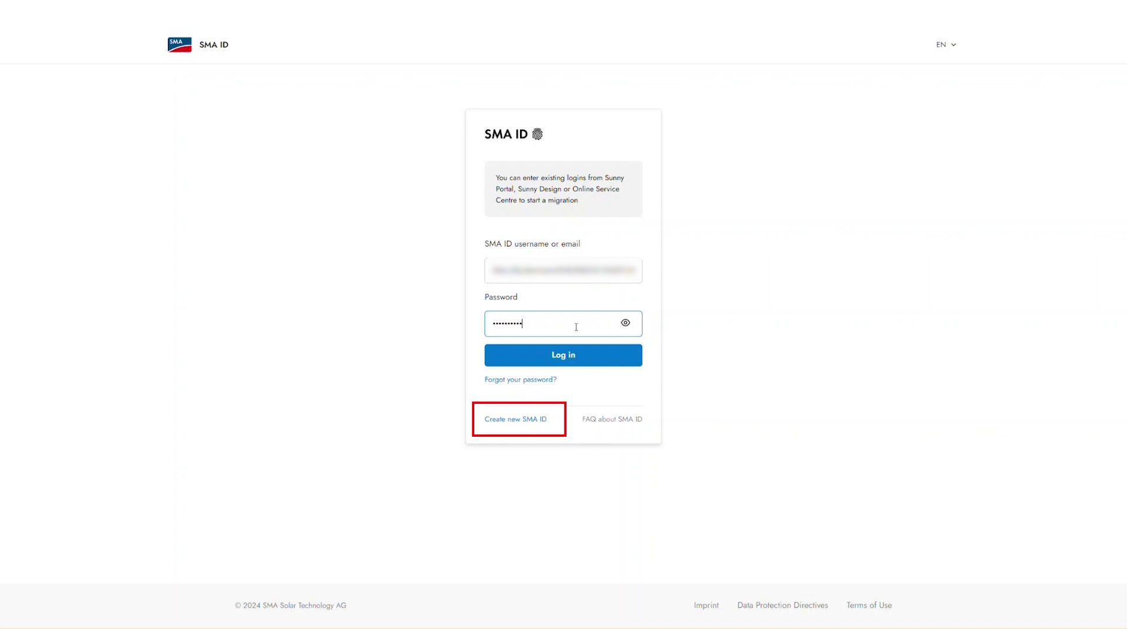
{"action": "left_click", "coordinate": [564, 363]}
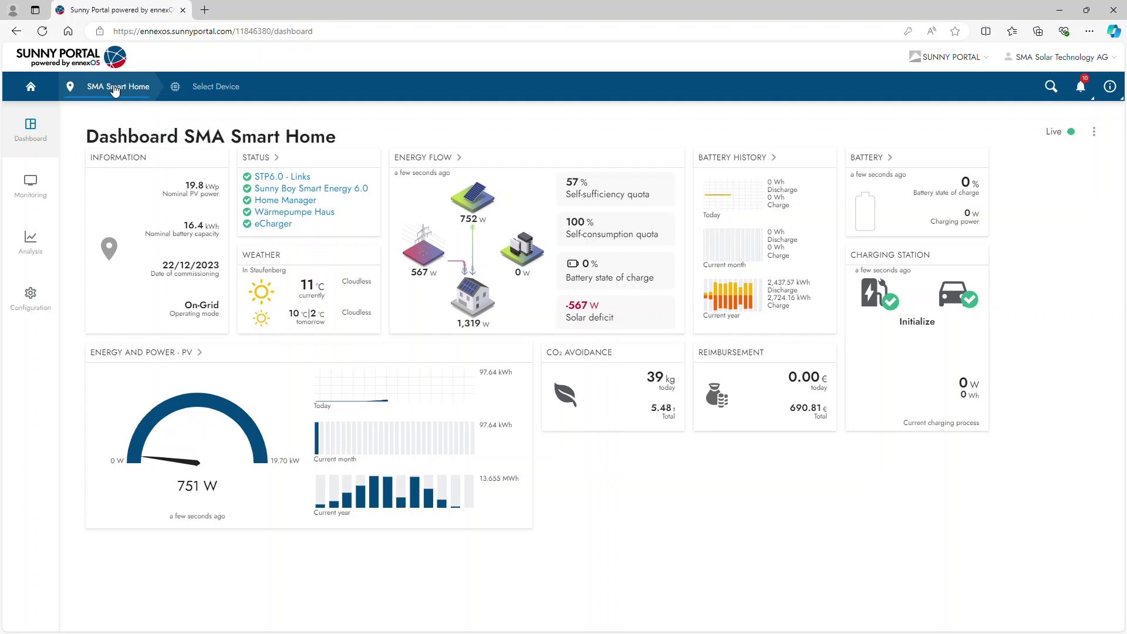
- Open the Select Device dropdown to view the system's devices, then close it
{"action": "left_click", "coordinate": [225, 89]}
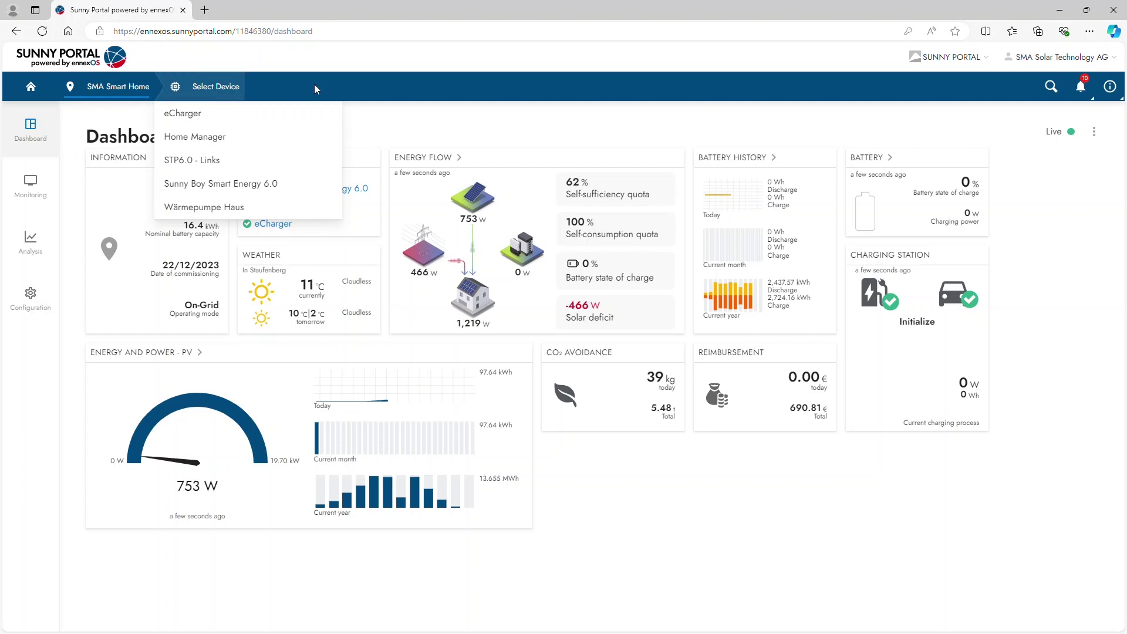
{"action": "left_click", "coordinate": [389, 87]}
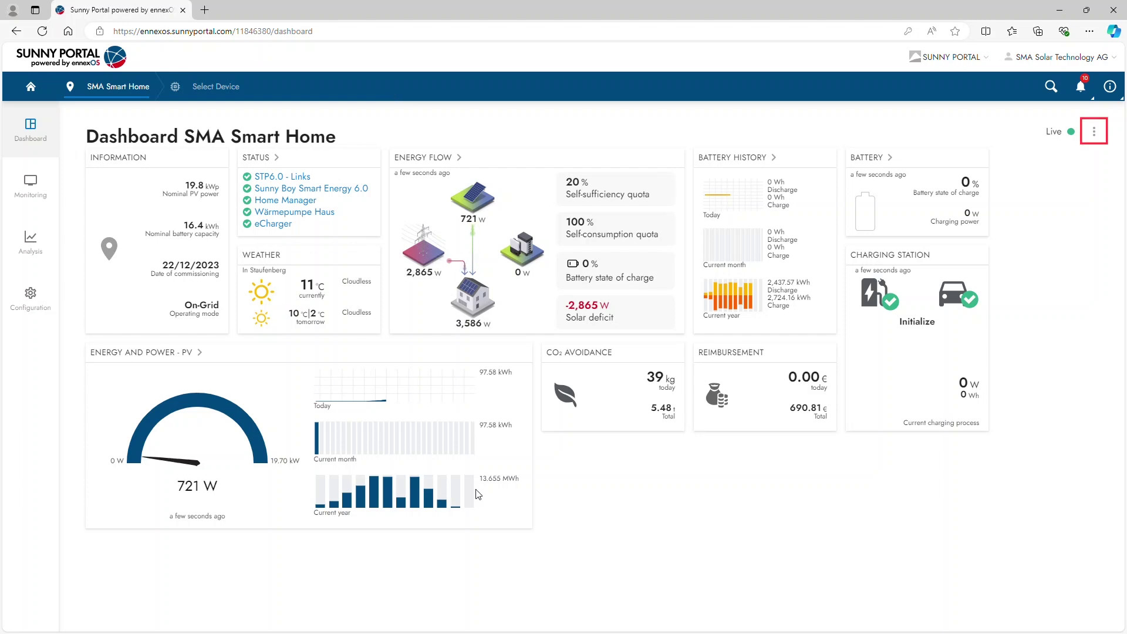
{"action": "left_click", "coordinate": [1096, 133]}
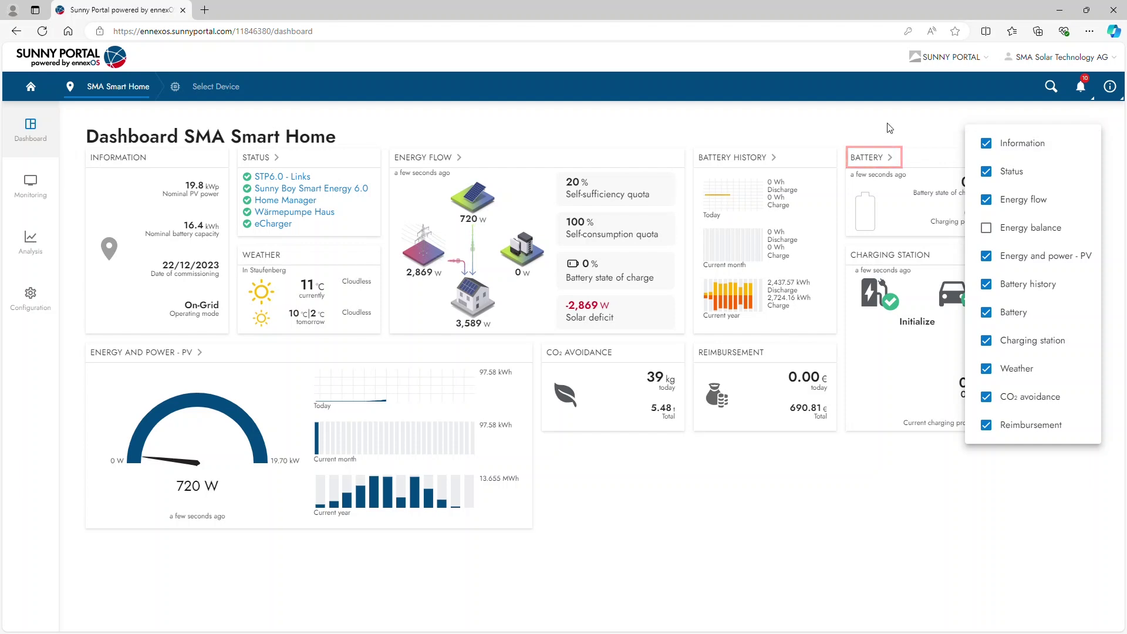
{"action": "left_click", "coordinate": [818, 110]}
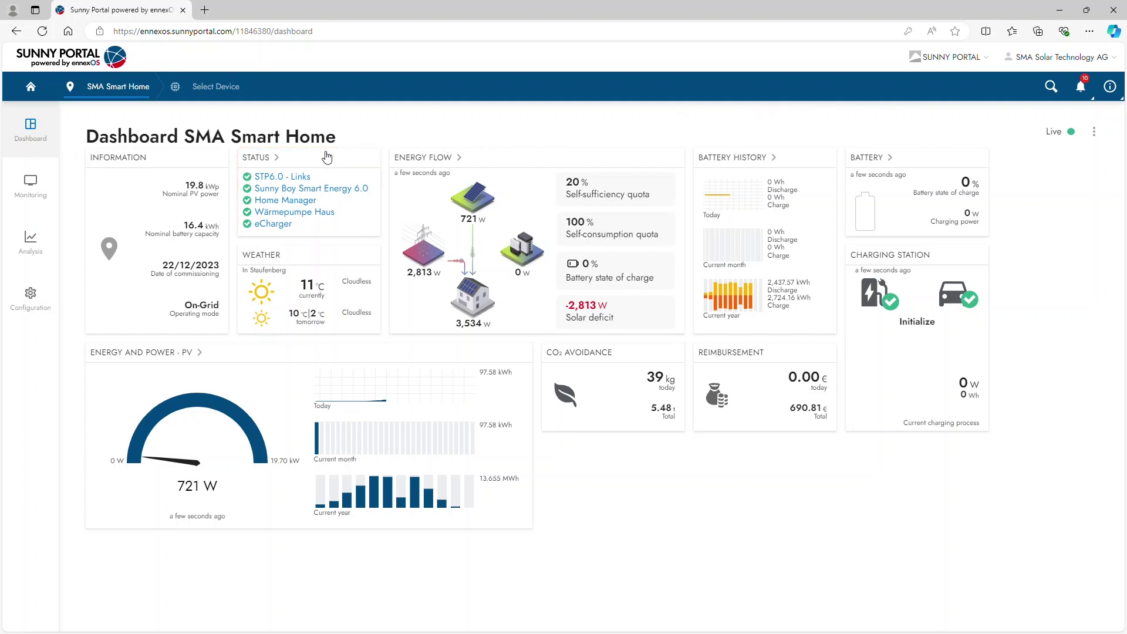
- Open the Status list, check the STP6.0 - Links inverter and its device dropdown, then go back
{"action": "left_click", "coordinate": [255, 159]}
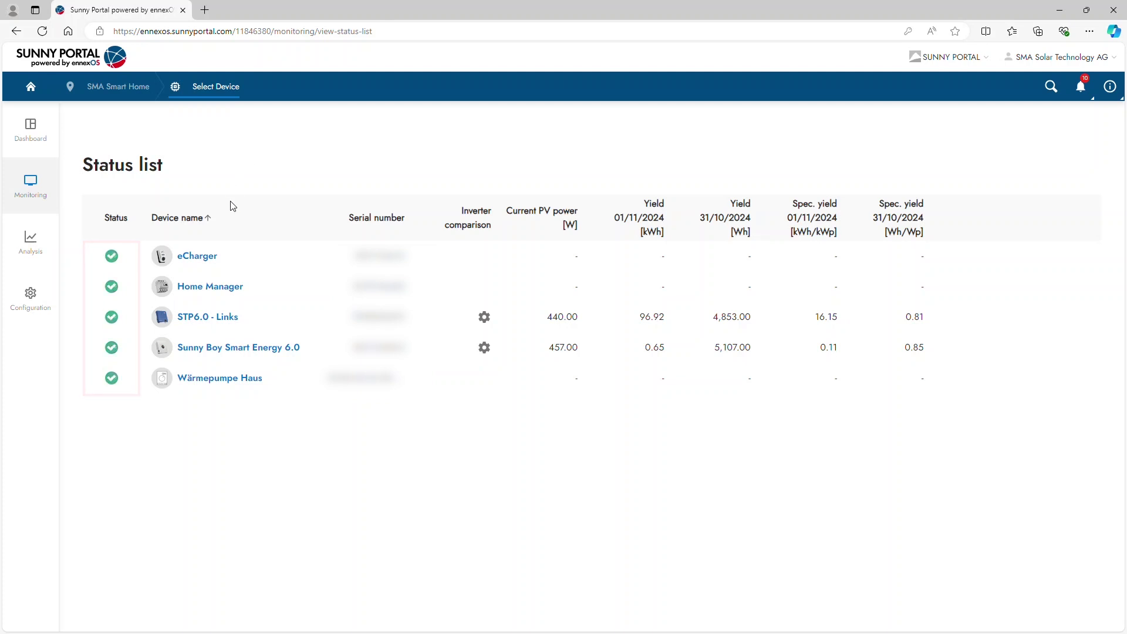
{"action": "left_click", "coordinate": [210, 316]}
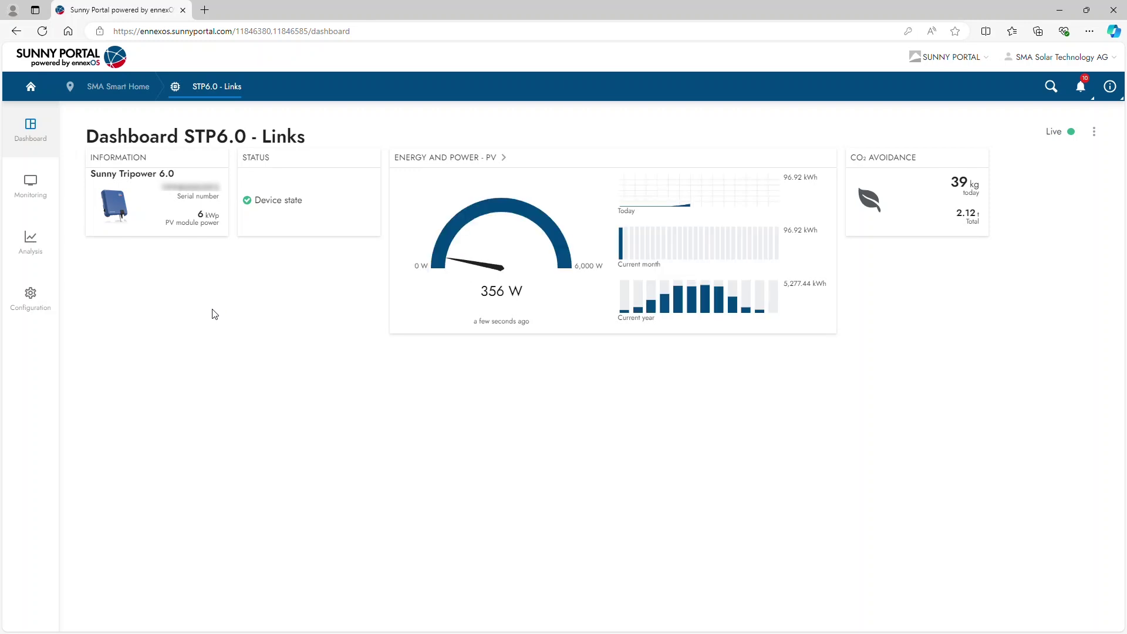
{"action": "left_click", "coordinate": [176, 89]}
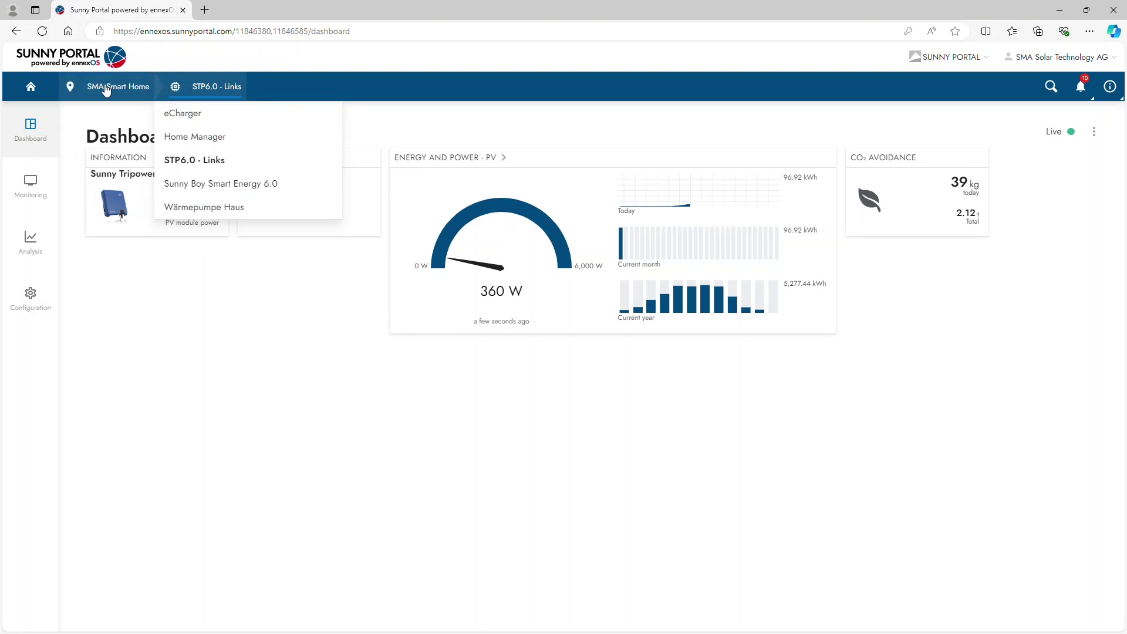
{"action": "left_click", "coordinate": [17, 32]}
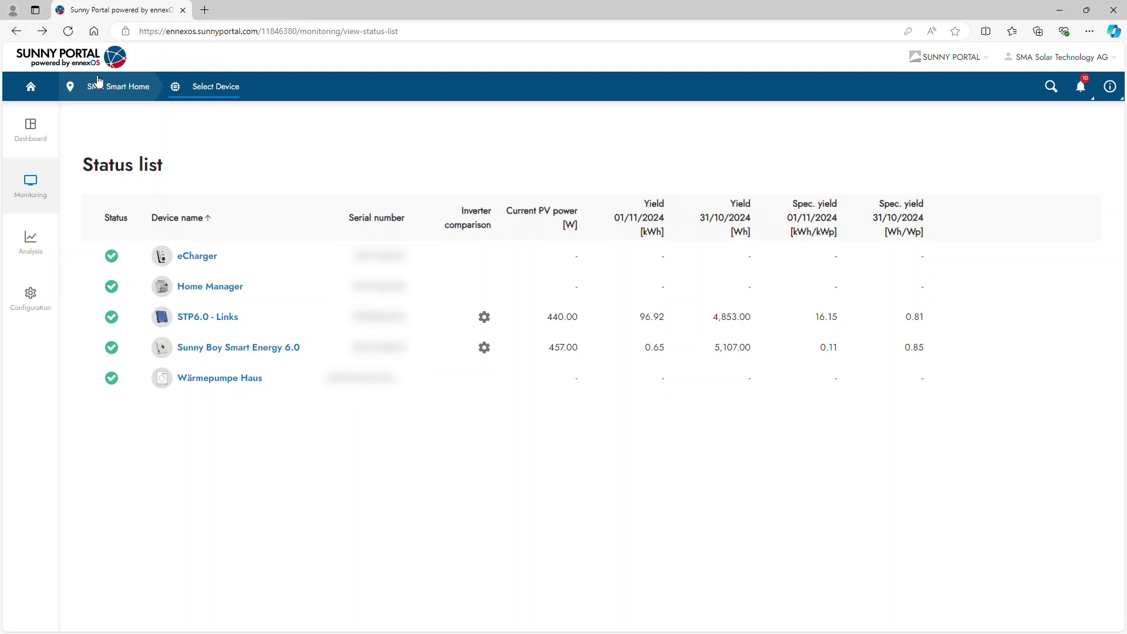
- Go back to the SMA Smart Home dashboard via the breadcrumb
{"action": "left_click", "coordinate": [117, 91]}
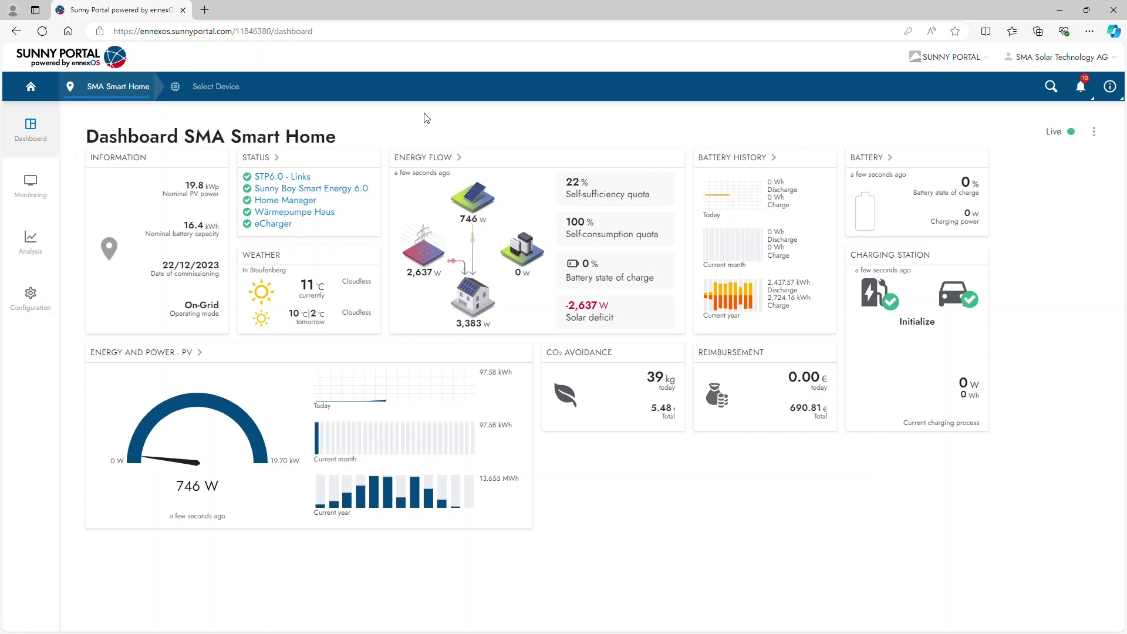
- Open the Energy balance page and look over its chart view options without changing them
{"action": "left_click", "coordinate": [427, 158]}
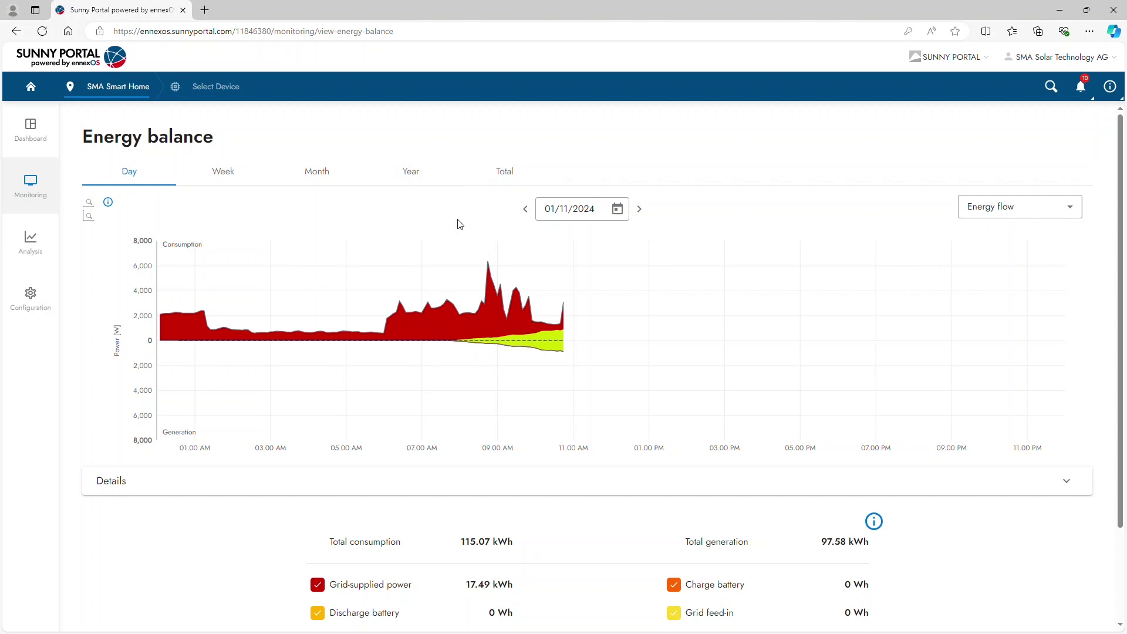
{"action": "mouse_move", "coordinate": [489, 283]}
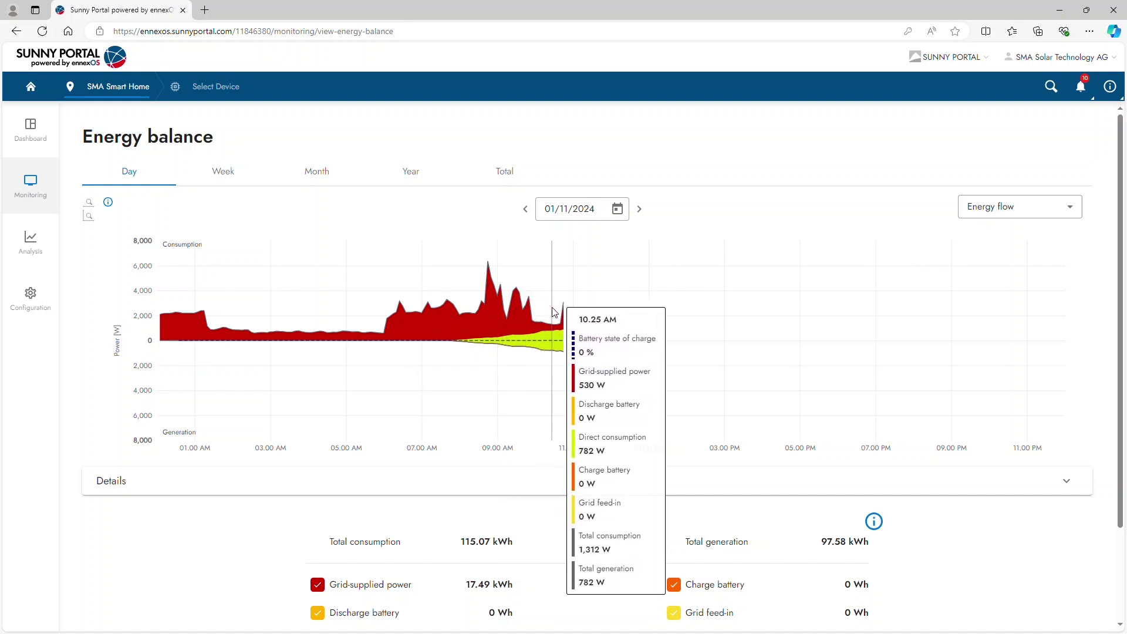
{"action": "left_click", "coordinate": [1073, 209]}
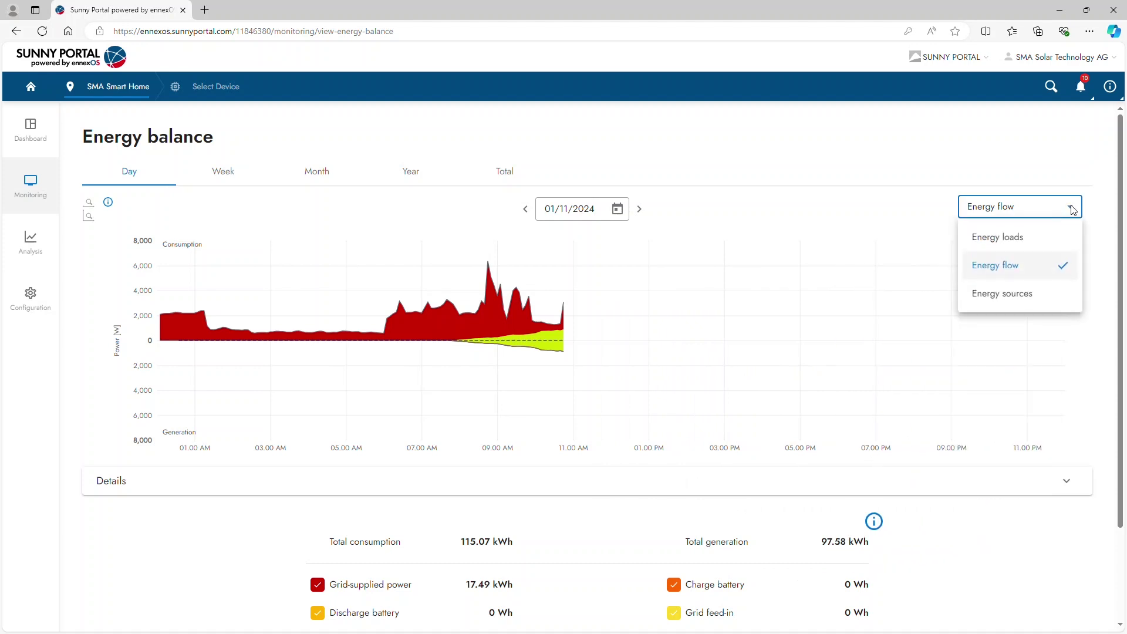
{"action": "left_click", "coordinate": [828, 149]}
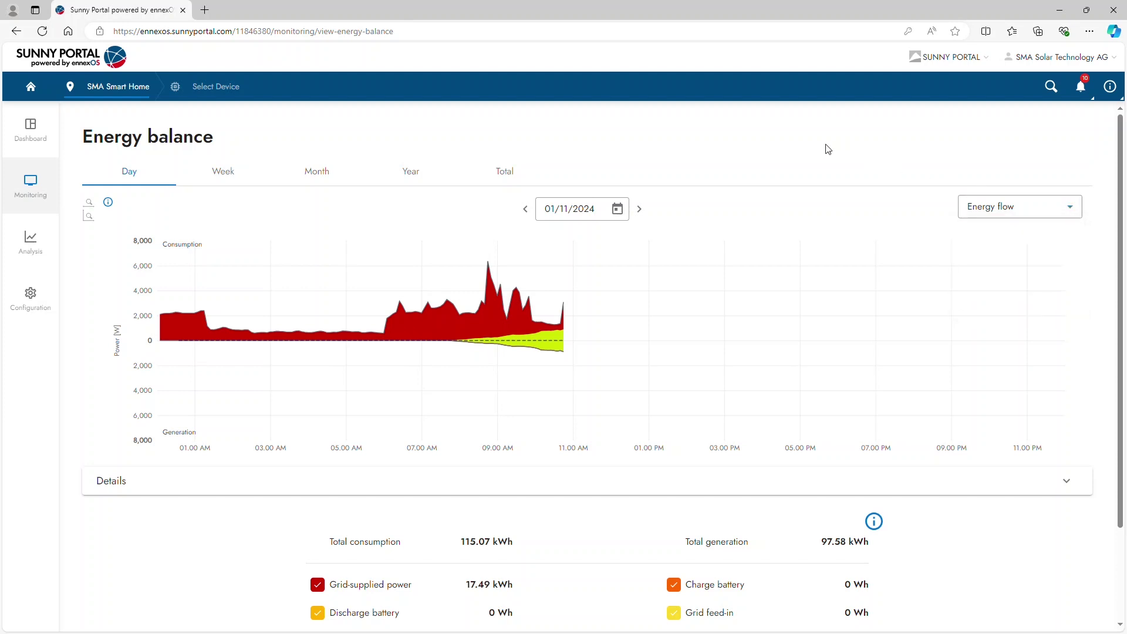
- Expand the Details table of 5-minute values and cancel the CSV download
{"action": "scroll", "coordinate": [827, 149], "scroll_direction": "down", "scroll_amount": 2}
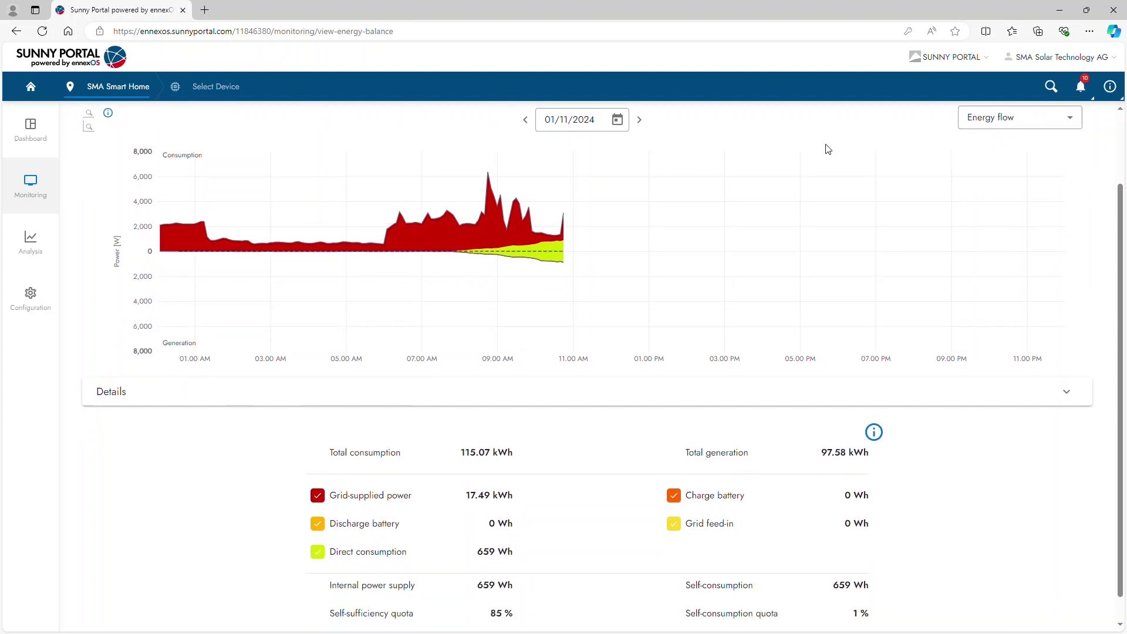
{"action": "left_click", "coordinate": [941, 368]}
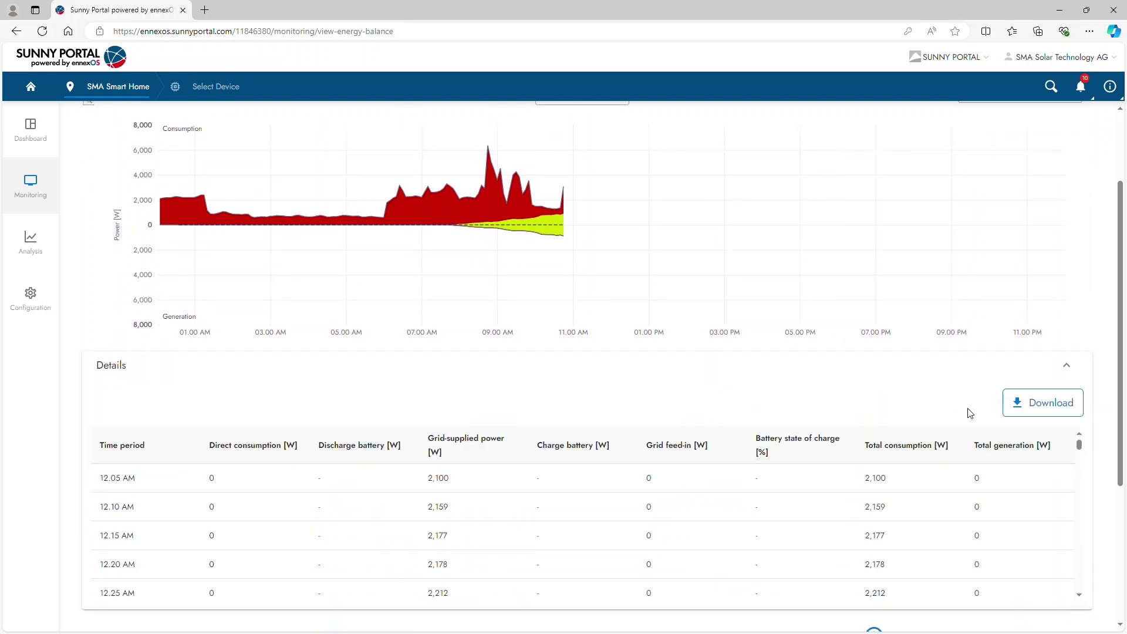
{"action": "left_click_drag", "start_coordinate": [1080, 449], "coordinate": [1090, 577]}
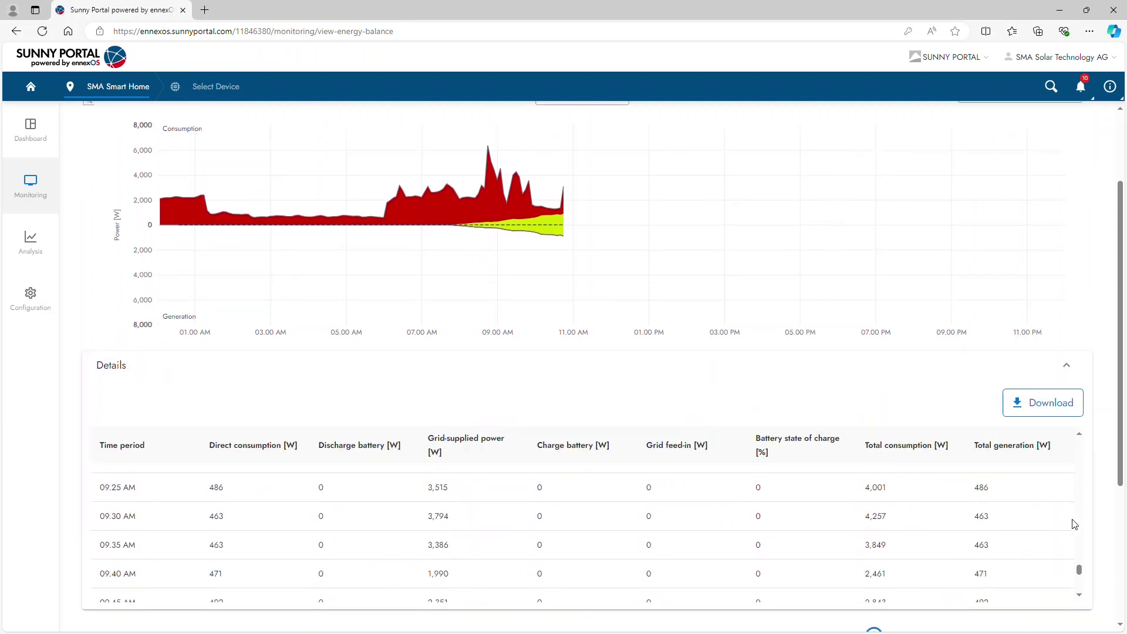
{"action": "left_click", "coordinate": [1054, 403]}
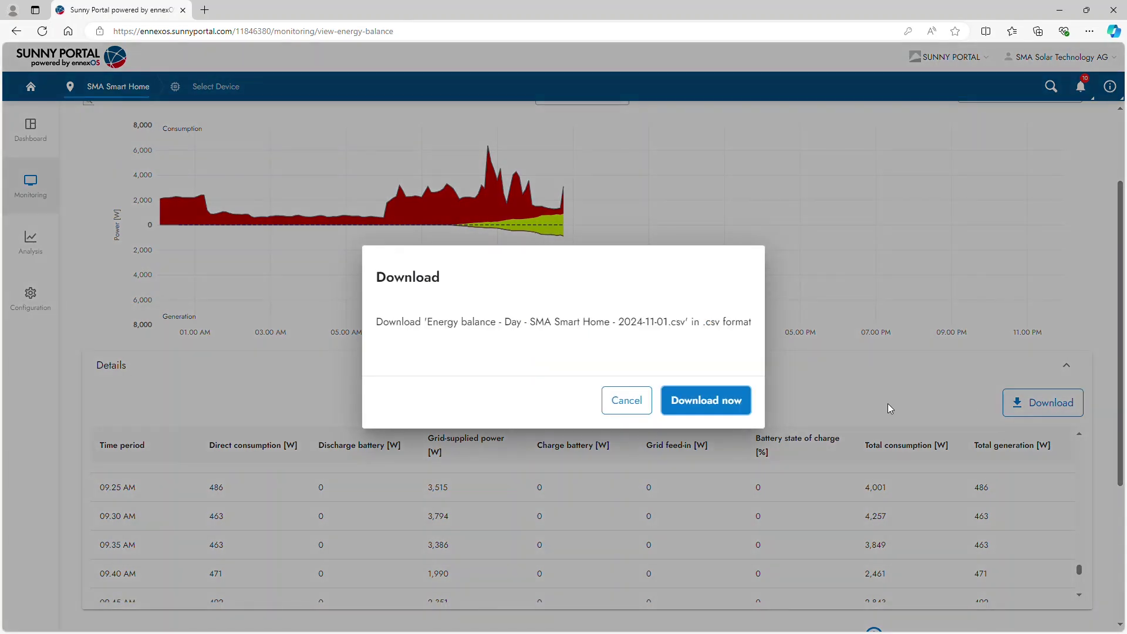
{"action": "left_click", "coordinate": [625, 405]}
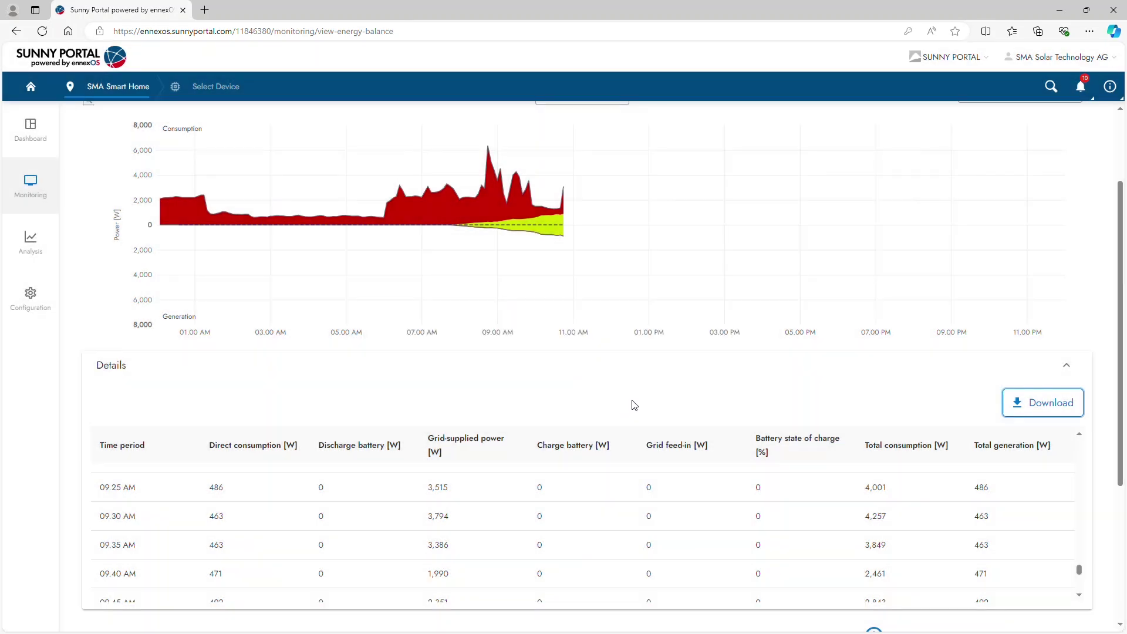
- Return to the dashboard and open the Energy and power - PV page
{"action": "left_click", "coordinate": [84, 87]}
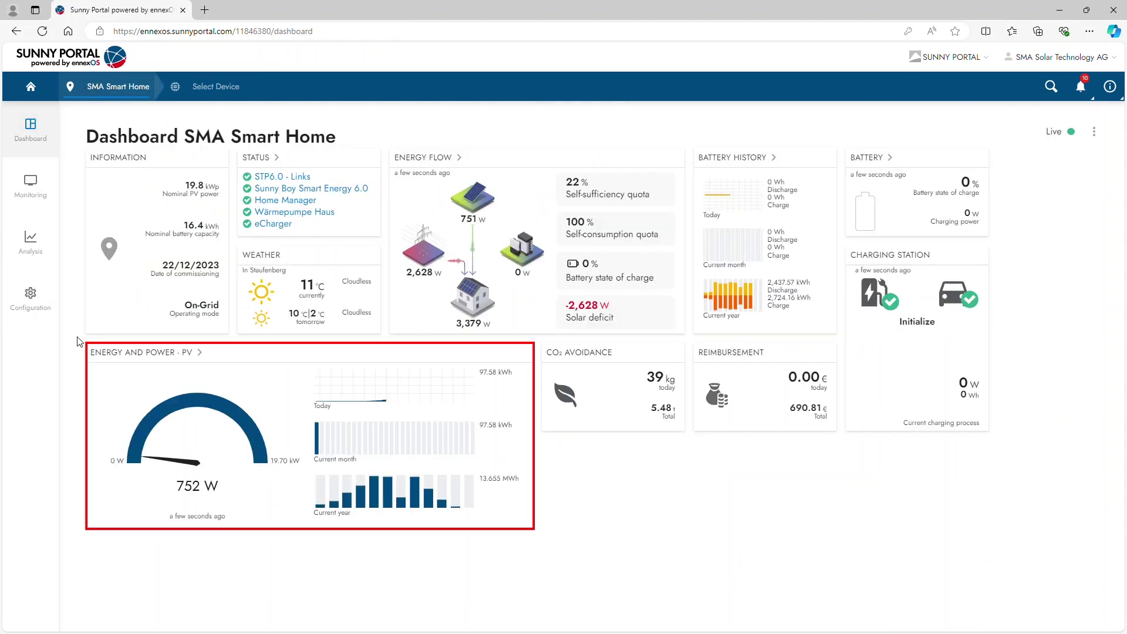
{"action": "left_click", "coordinate": [99, 355]}
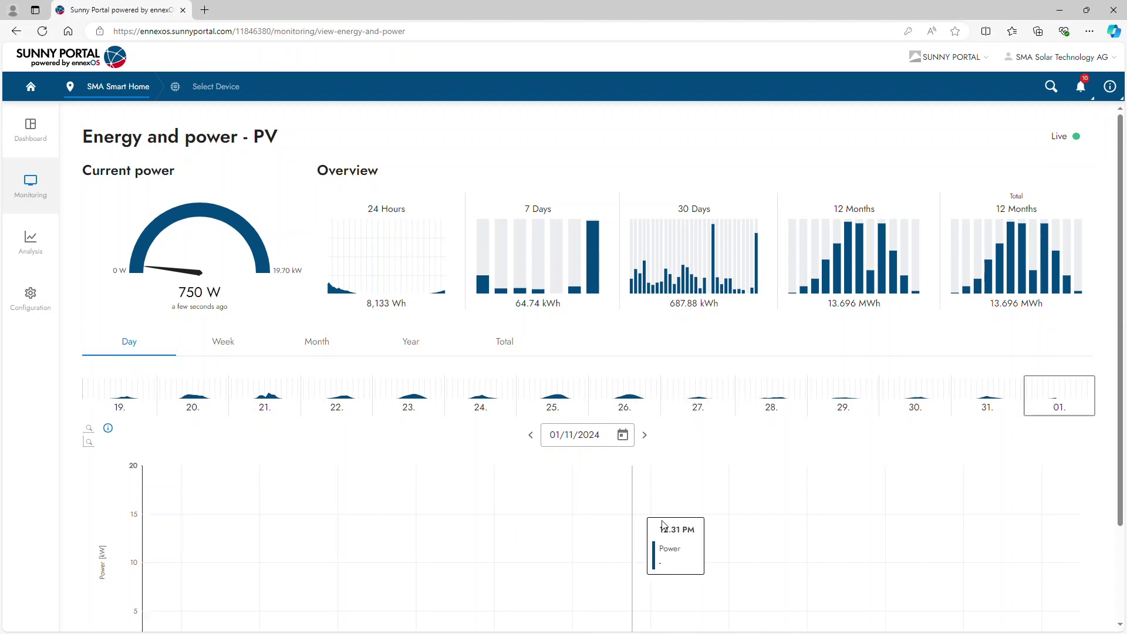
{"action": "scroll", "coordinate": [719, 534], "scroll_direction": "down", "scroll_amount": 1}
{"action": "scroll", "coordinate": [719, 534], "scroll_direction": "down", "scroll_amount": 2}
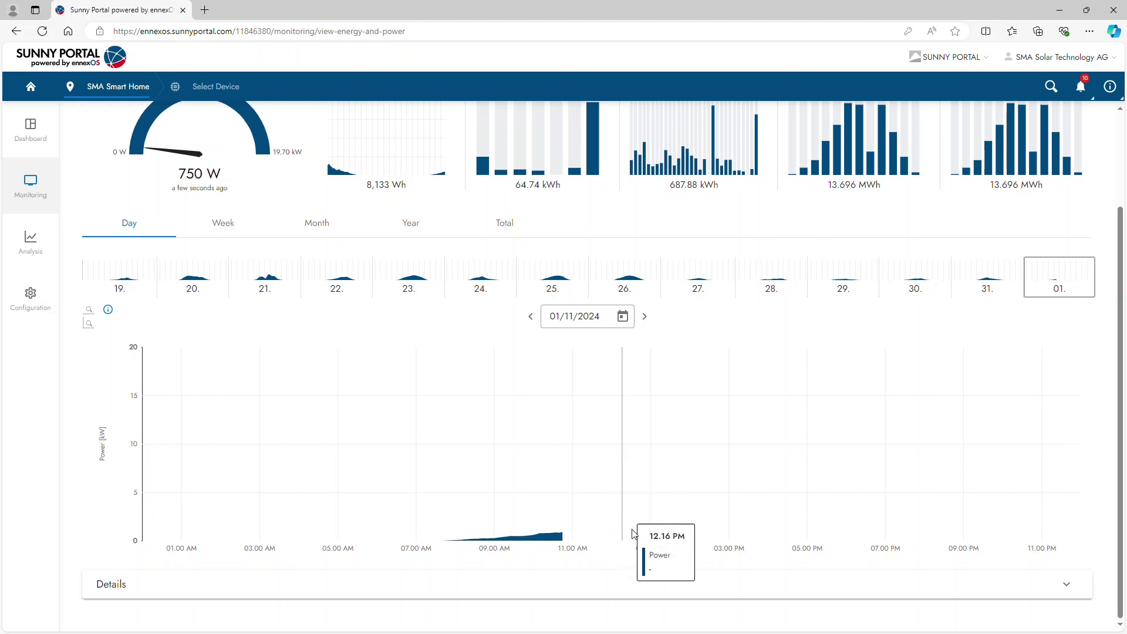
- Expand the PV power readings table, cancel the CSV download, and return to the dashboard
{"action": "left_click", "coordinate": [688, 584]}
{"action": "scroll", "coordinate": [691, 586], "scroll_direction": "down", "scroll_amount": 3}
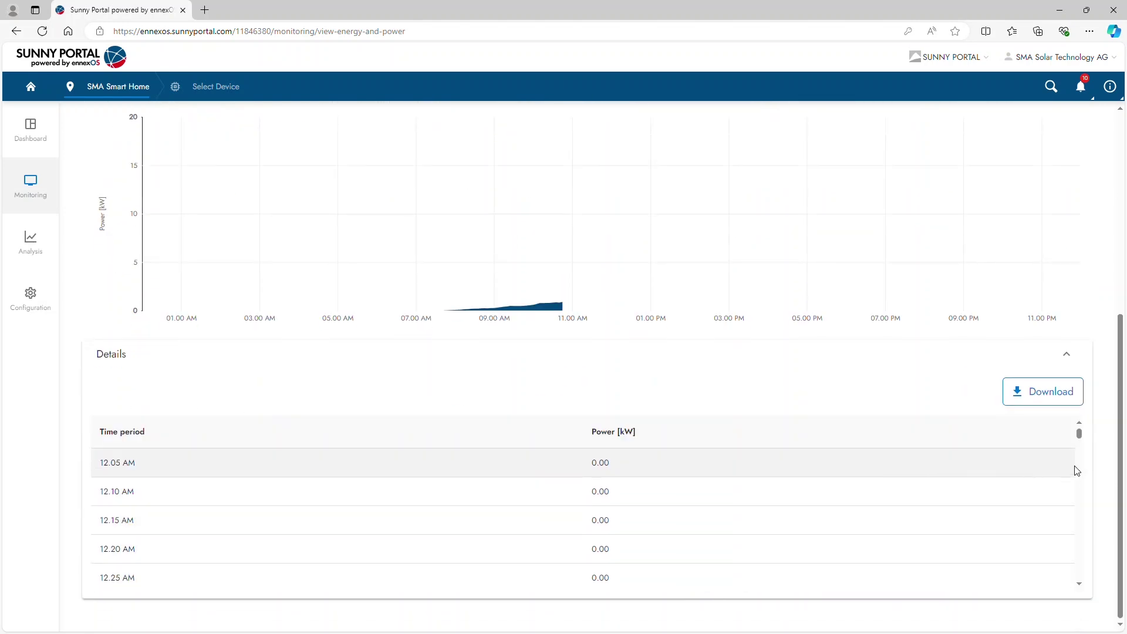
{"action": "left_click_drag", "start_coordinate": [1078, 439], "coordinate": [1080, 561]}
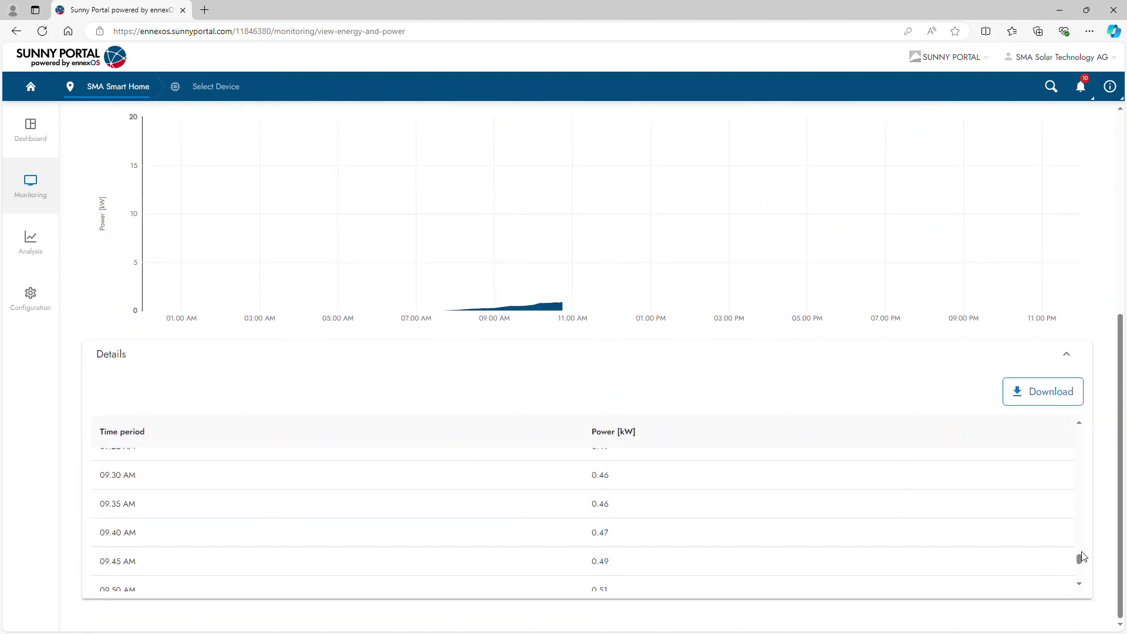
{"action": "left_click", "coordinate": [1043, 392]}
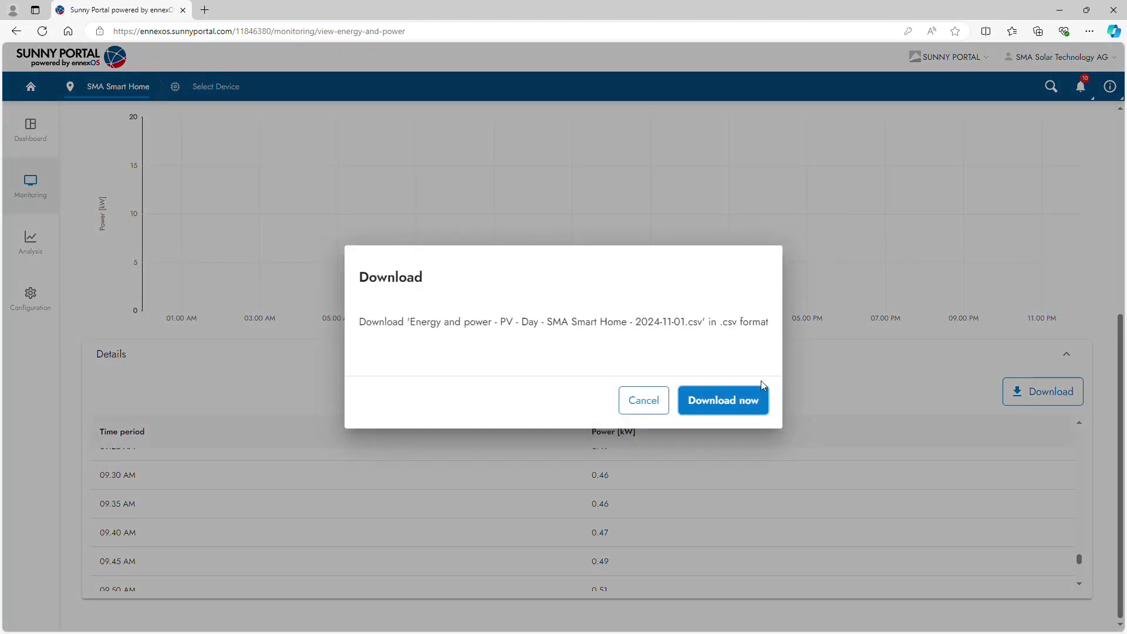
{"action": "left_click", "coordinate": [643, 399]}
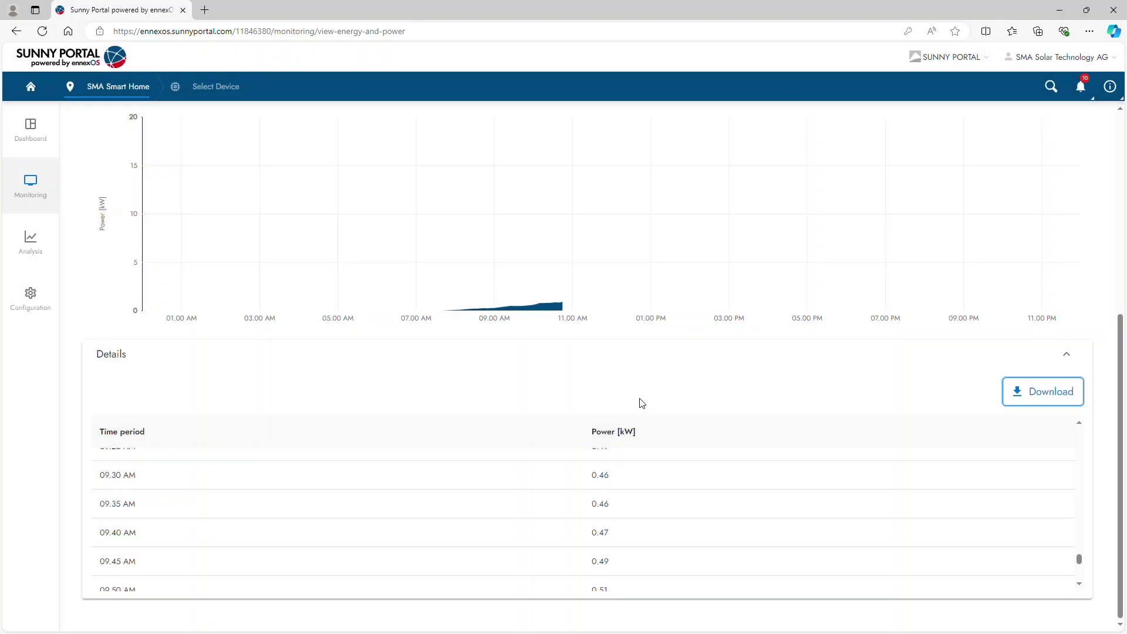
{"action": "left_click", "coordinate": [109, 87]}
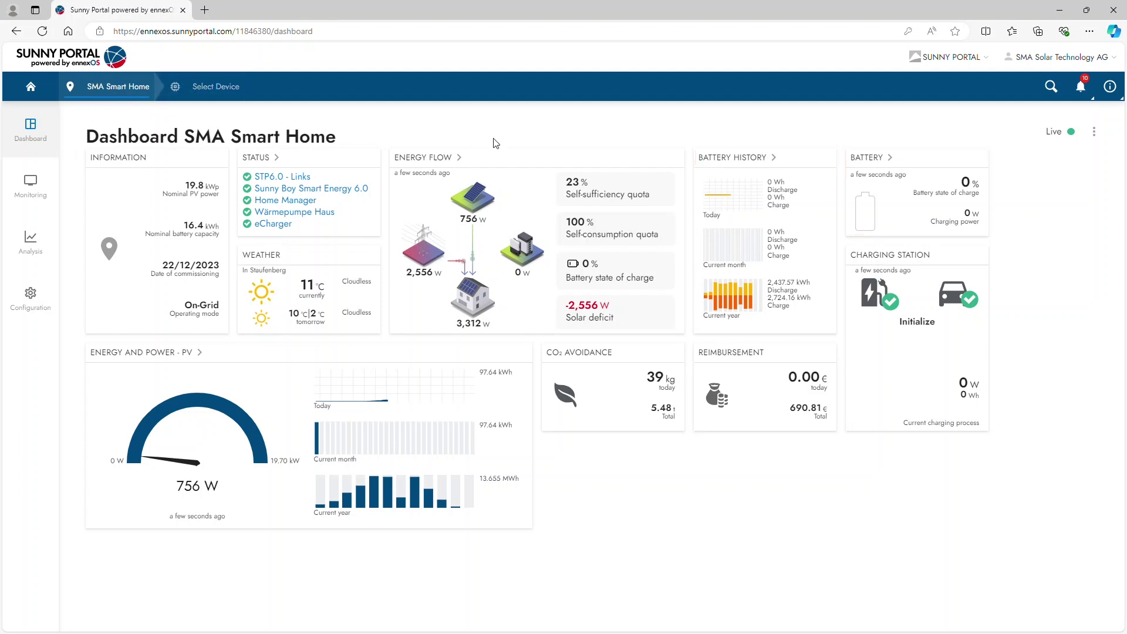
- Open the battery energy and power page, expand its Details table, cancel the download, and return
{"action": "left_click", "coordinate": [737, 163]}
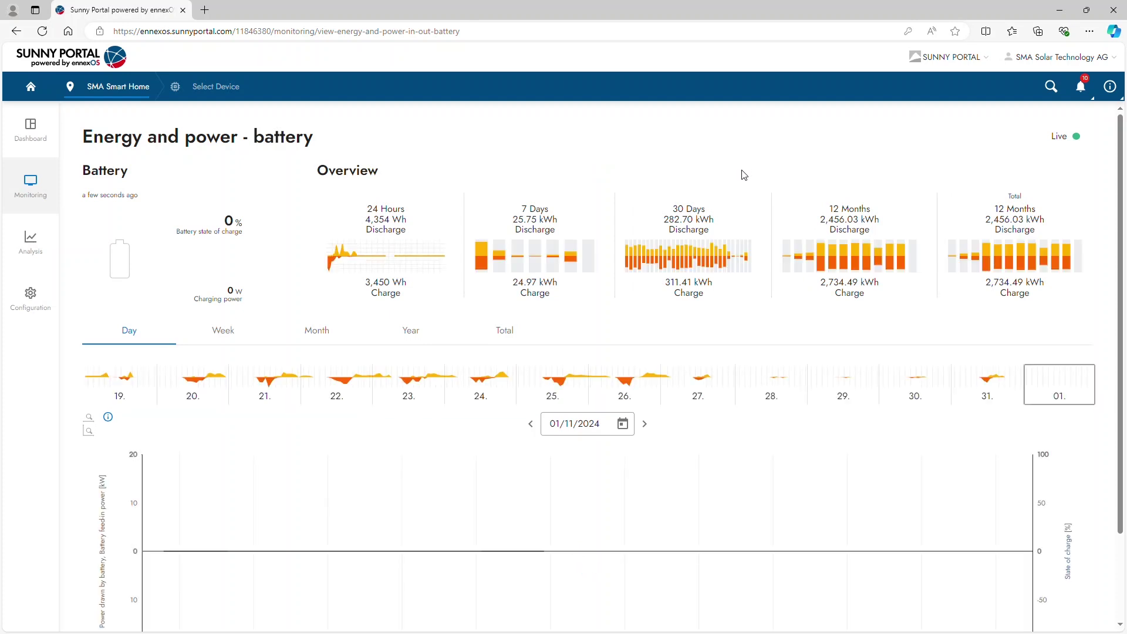
{"action": "scroll", "coordinate": [743, 175], "scroll_direction": "down", "scroll_amount": 2}
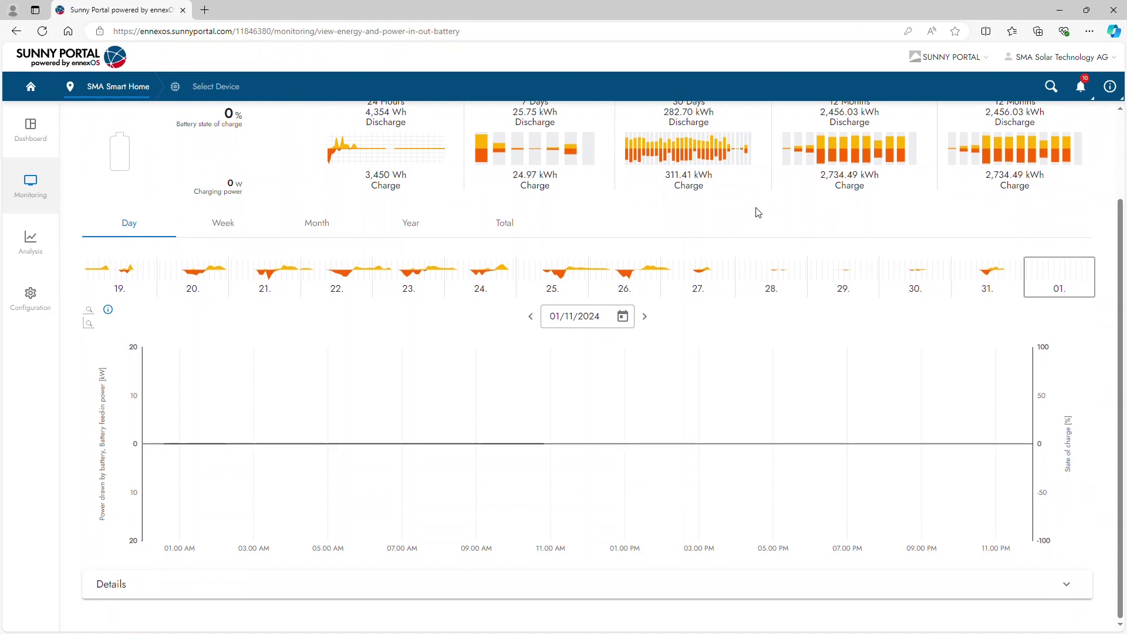
{"action": "left_click", "coordinate": [827, 588]}
{"action": "scroll", "coordinate": [840, 585], "scroll_direction": "down", "scroll_amount": 3}
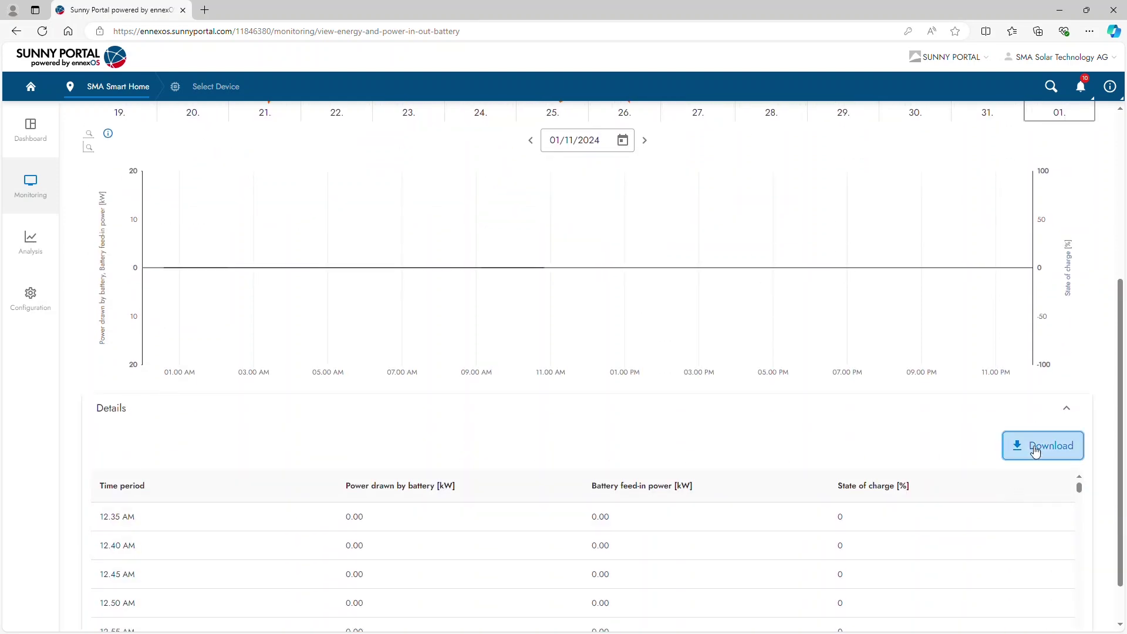
{"action": "left_click", "coordinate": [1036, 447]}
{"action": "left_click", "coordinate": [652, 399]}
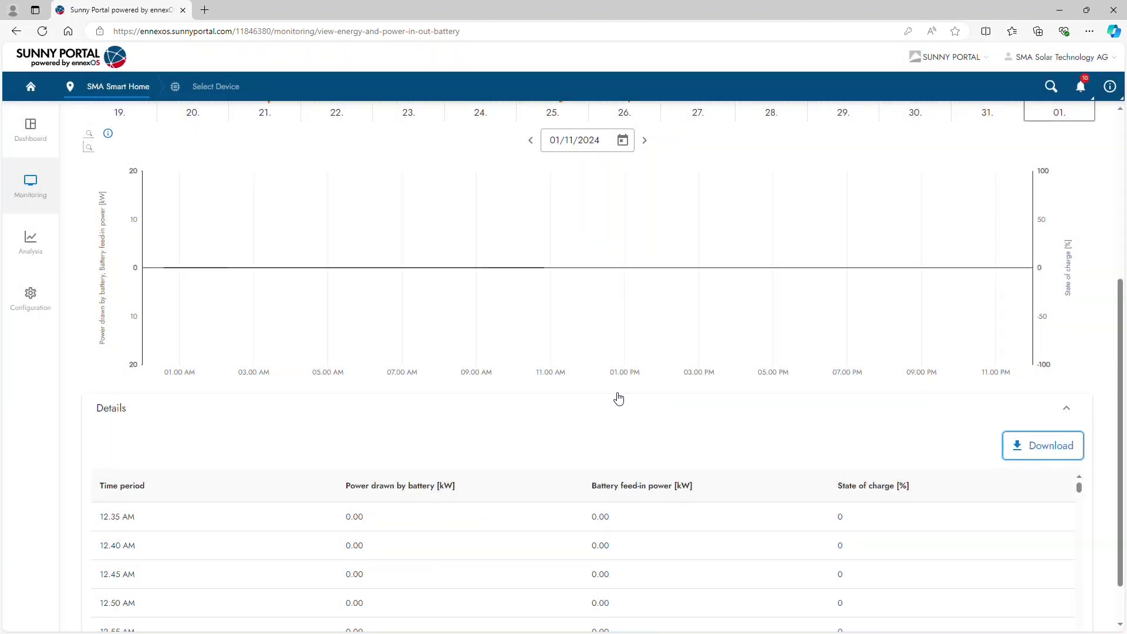
{"action": "left_click", "coordinate": [115, 89]}
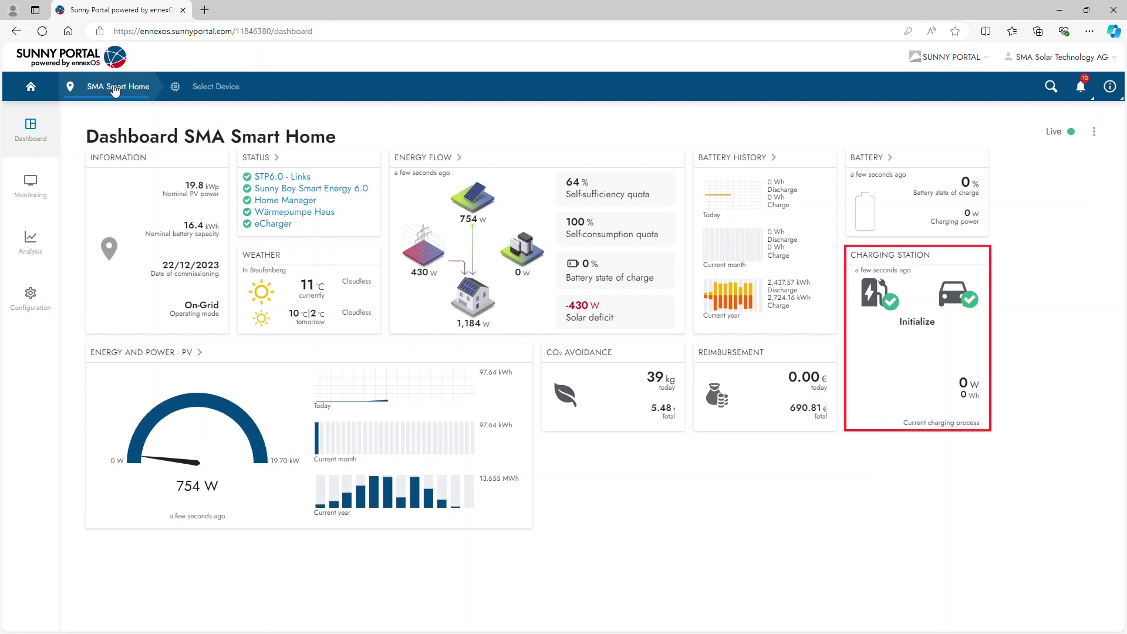
- Open the Monitoring menu in the sidebar
{"action": "left_click", "coordinate": [41, 192]}
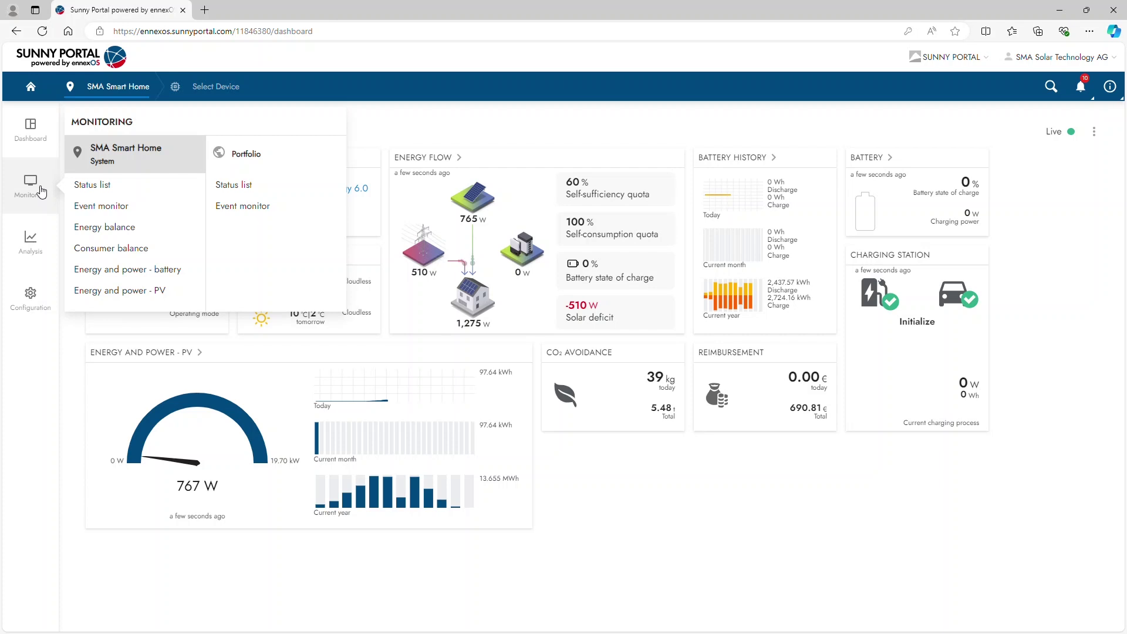
- Open the Event monitor page, then reopen the Monitoring menu
{"action": "left_click", "coordinate": [172, 213]}
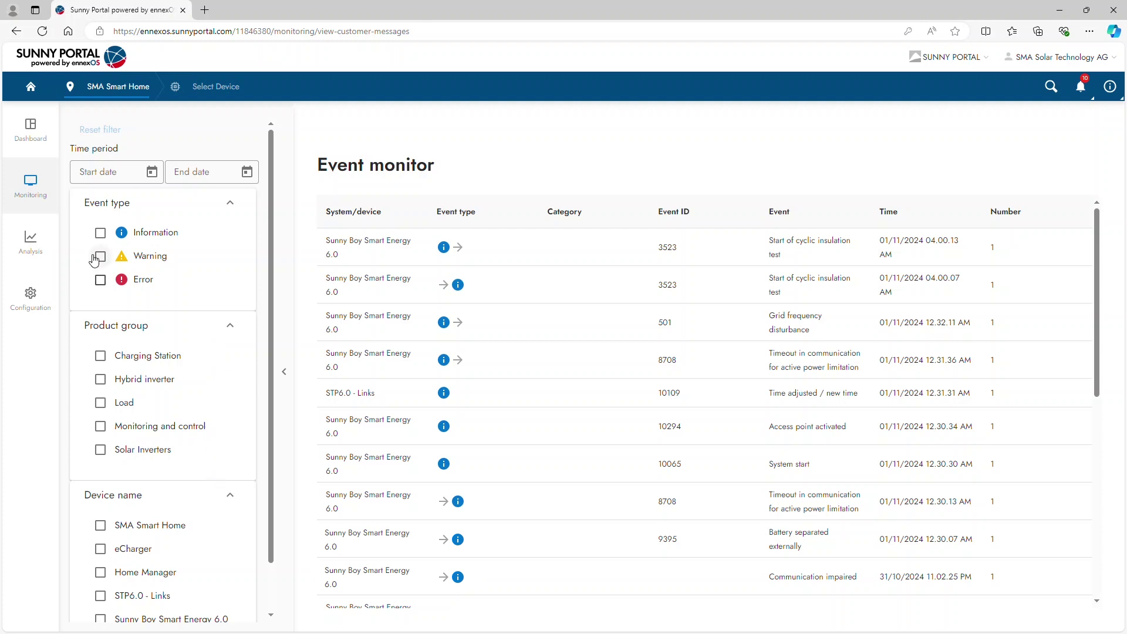
{"action": "left_click", "coordinate": [37, 191]}
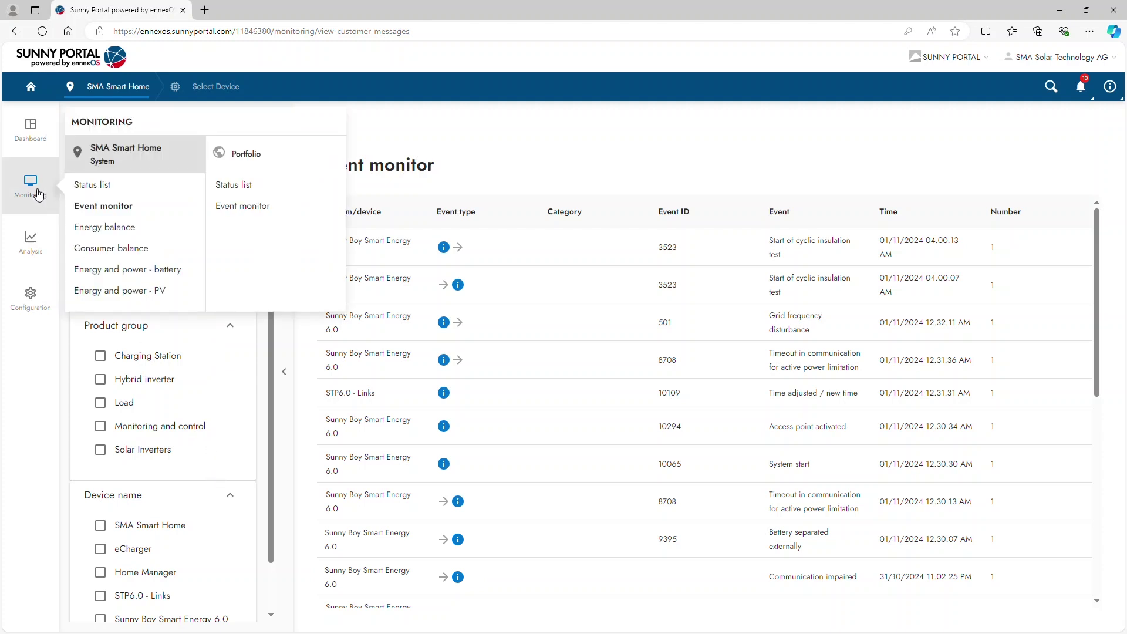
- Open Consumer balance, toggle Grid-supplied power on and off, and toggle Forecast off and back on
{"action": "left_click", "coordinate": [177, 252]}
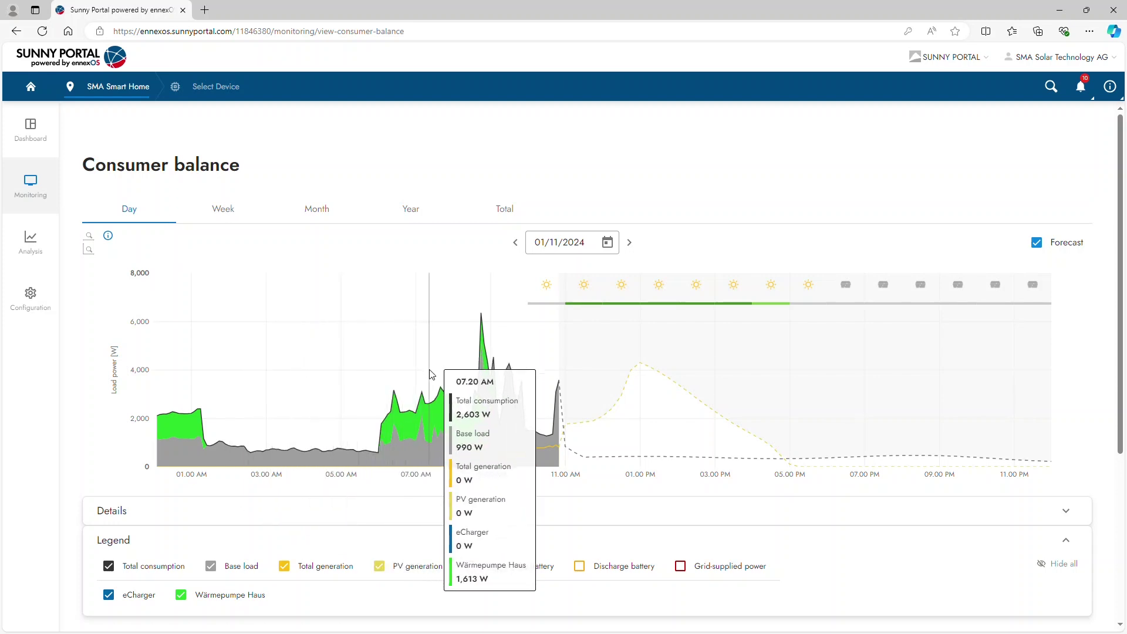
{"action": "scroll", "coordinate": [443, 380], "scroll_direction": "down", "scroll_amount": 1}
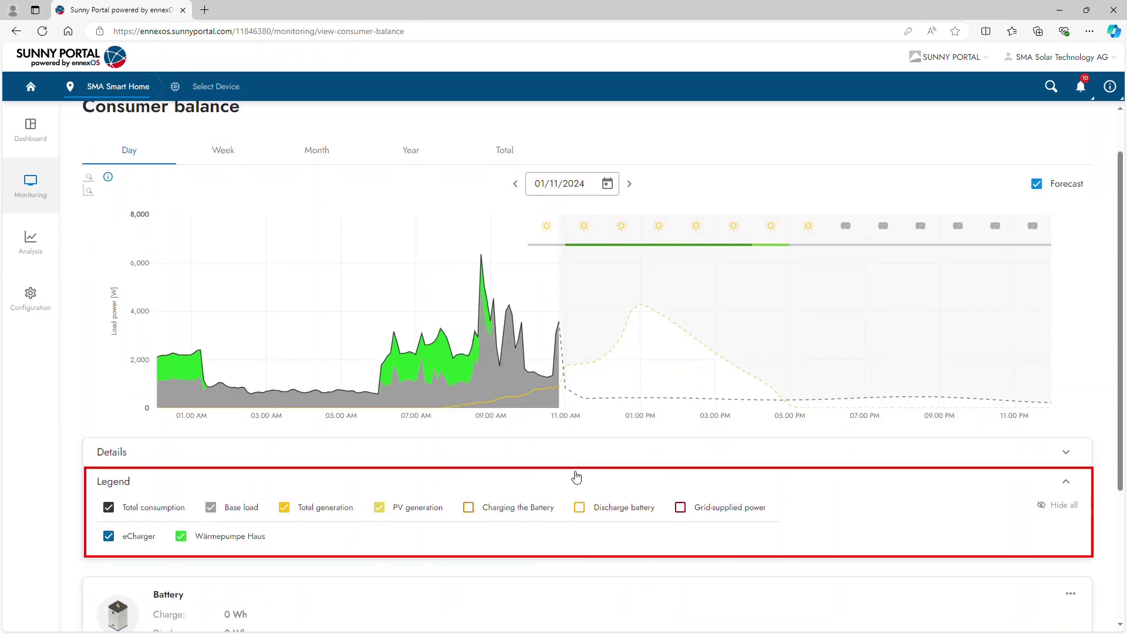
{"action": "left_click", "coordinate": [680, 508]}
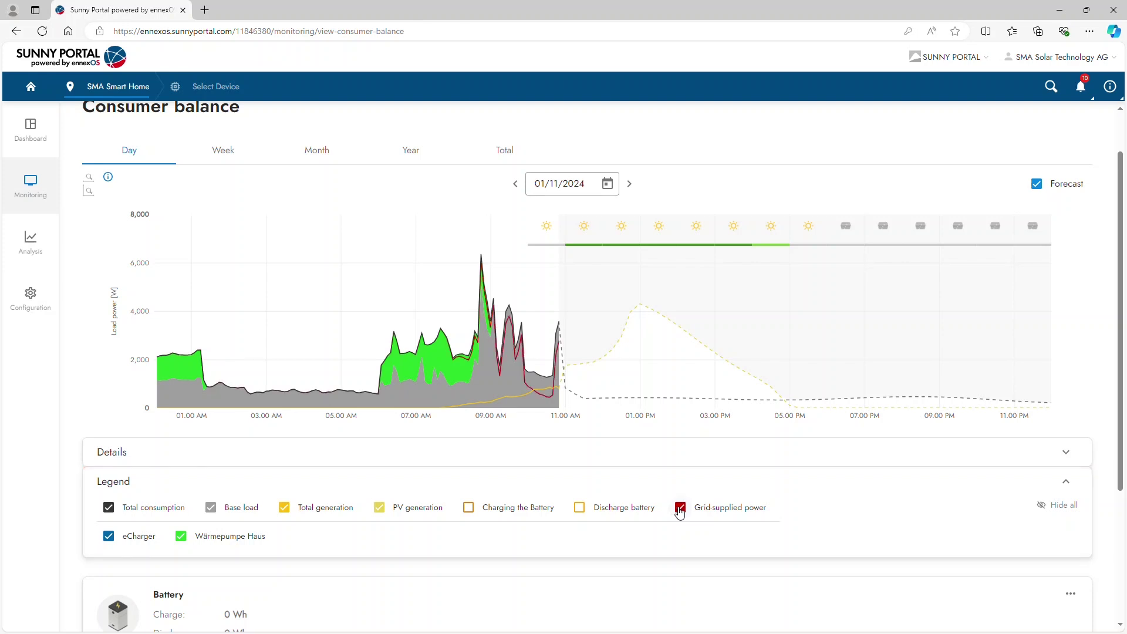
{"action": "left_click", "coordinate": [680, 509]}
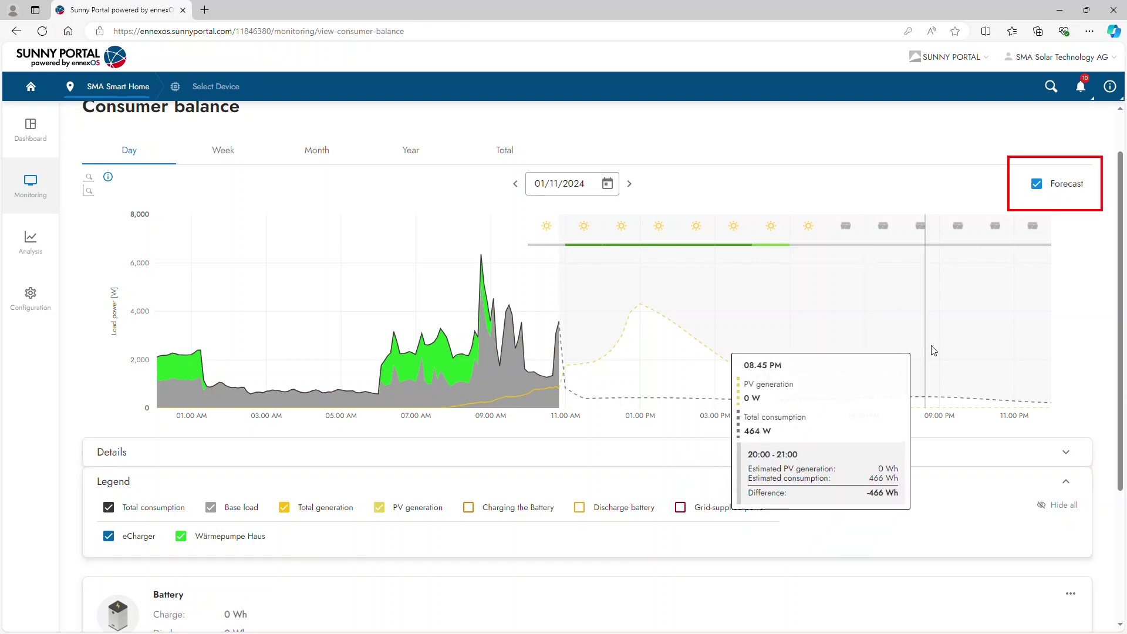
{"action": "left_click", "coordinate": [1069, 188]}
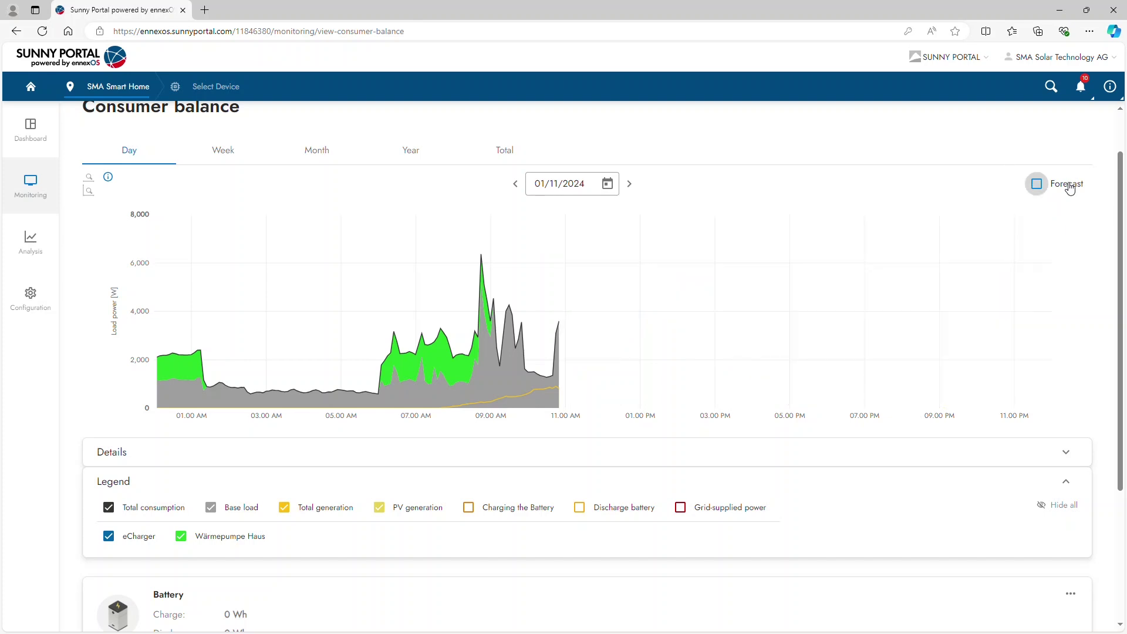
{"action": "left_click", "coordinate": [1069, 188]}
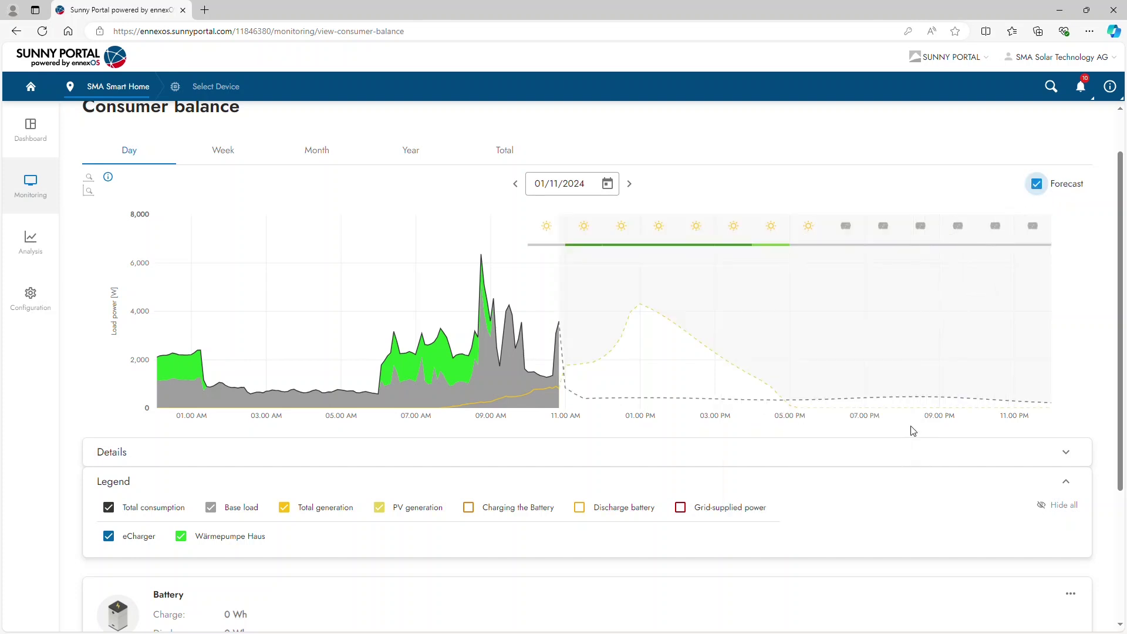
{"action": "scroll", "coordinate": [913, 431], "scroll_direction": "down", "scroll_amount": 3}
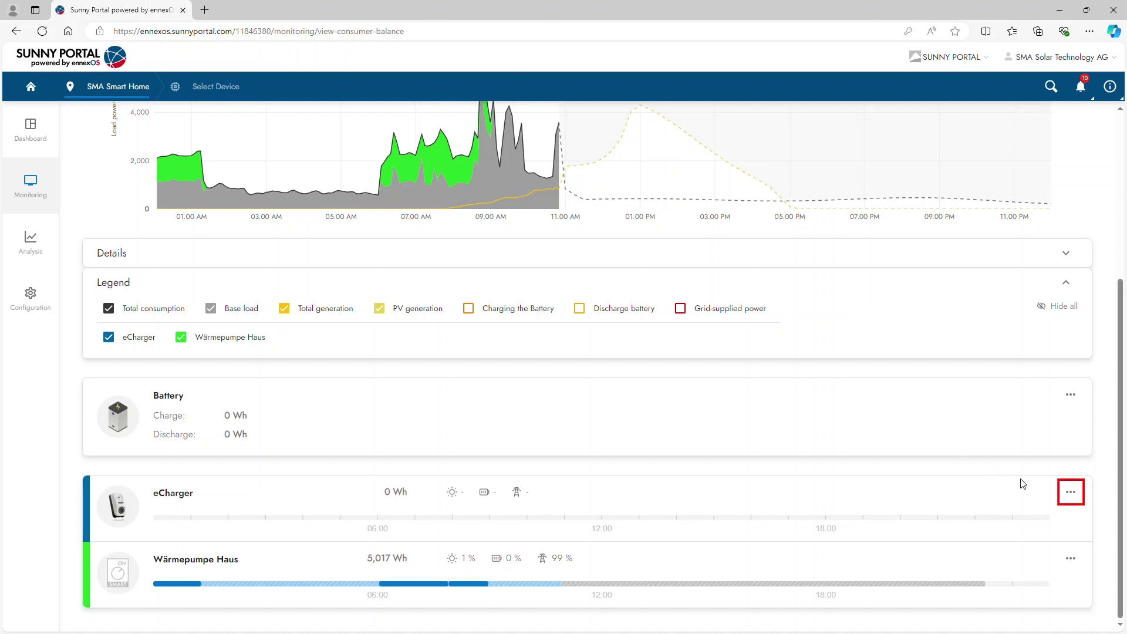
{"action": "left_click", "coordinate": [1072, 493]}
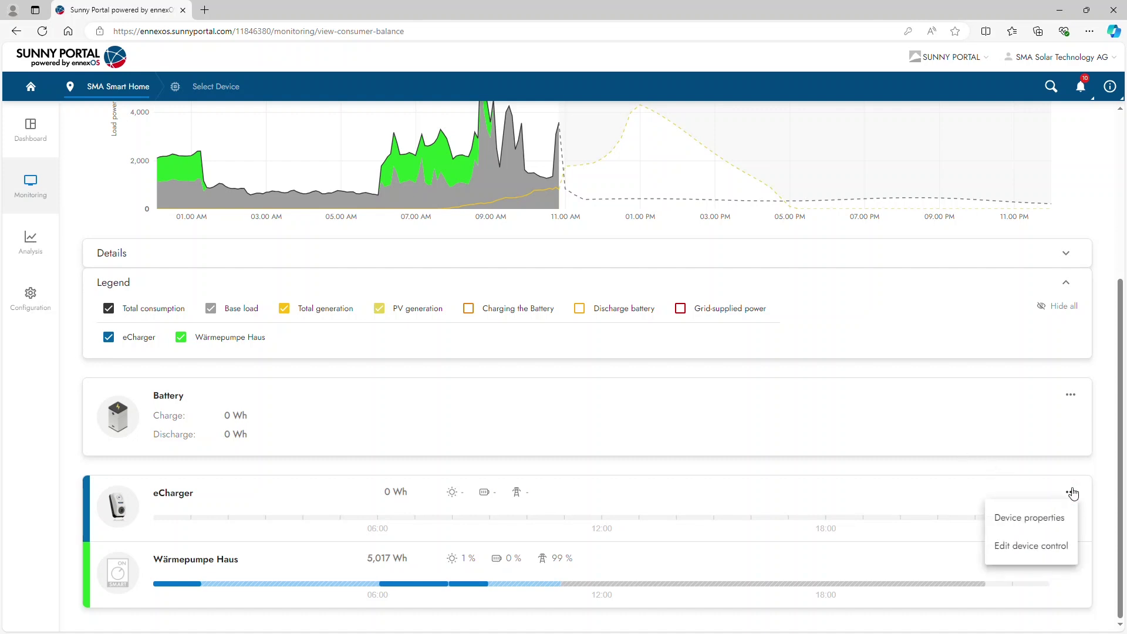
{"action": "left_click", "coordinate": [1071, 492]}
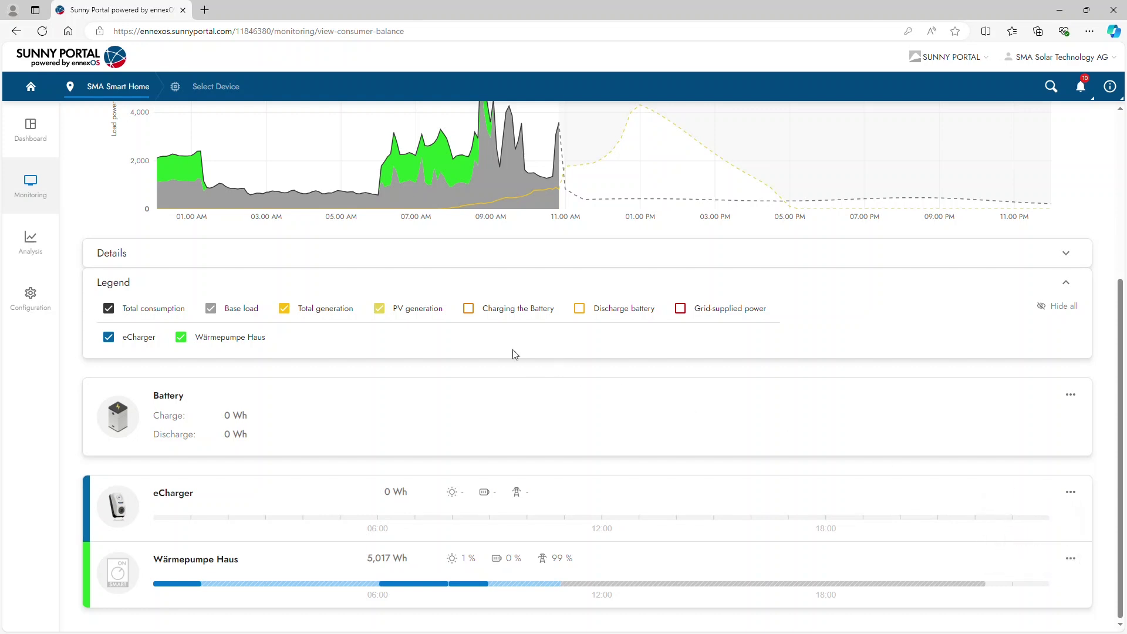
{"action": "left_click", "coordinate": [28, 194]}
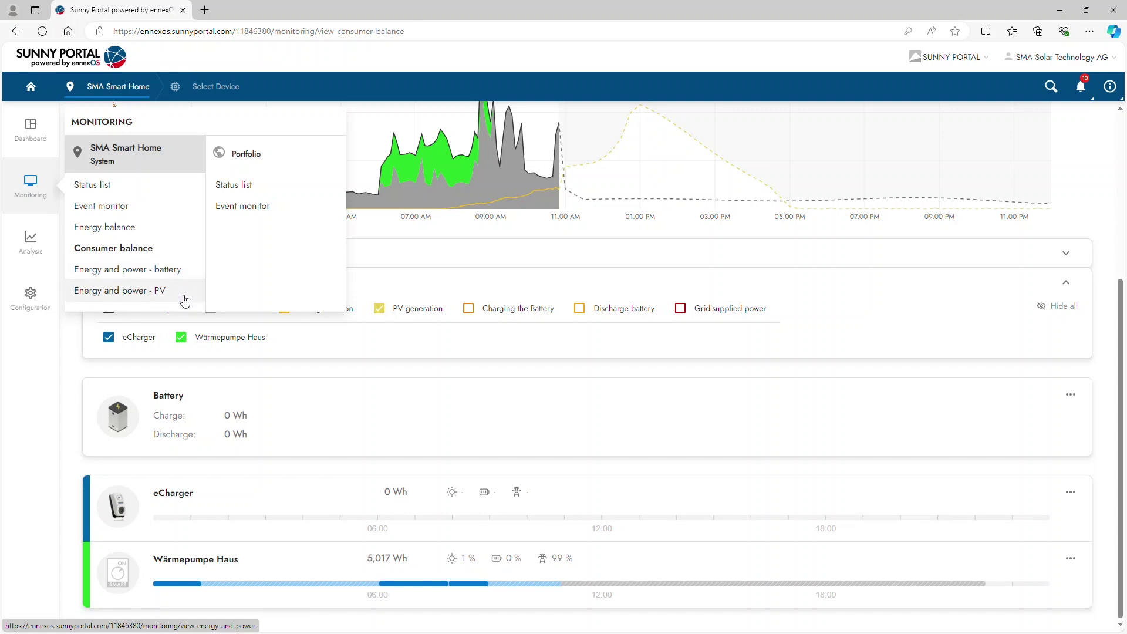
- Open Analysis Pro from the Analysis menu and add the STP6.0 - Links inverter to the selection
{"action": "mouse_move", "coordinate": [26, 235]}
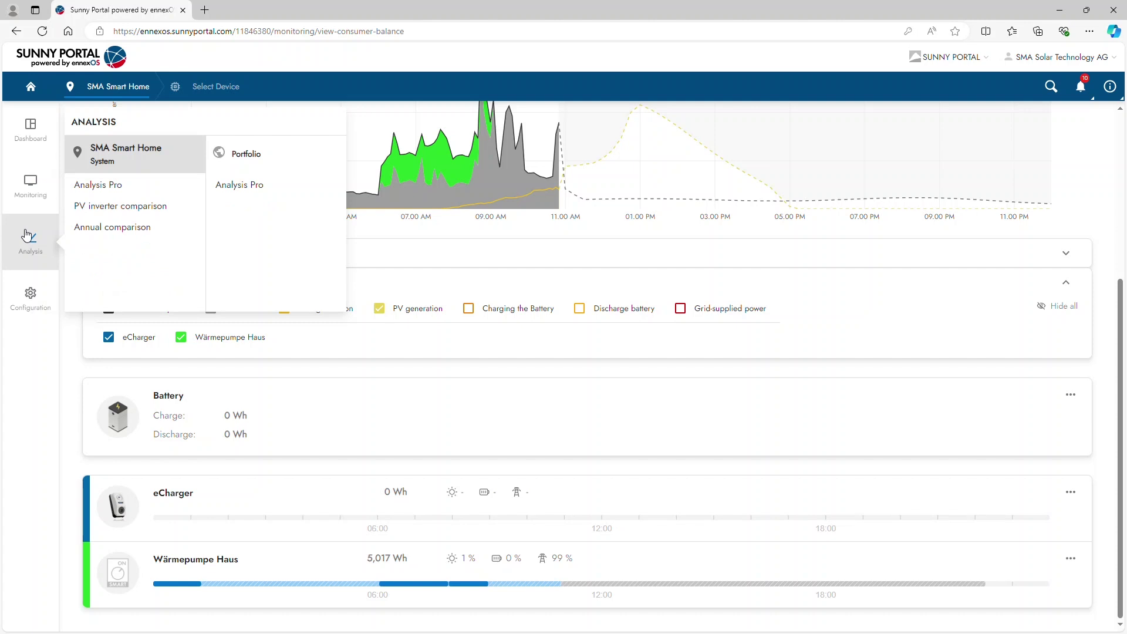
{"action": "left_click", "coordinate": [186, 189]}
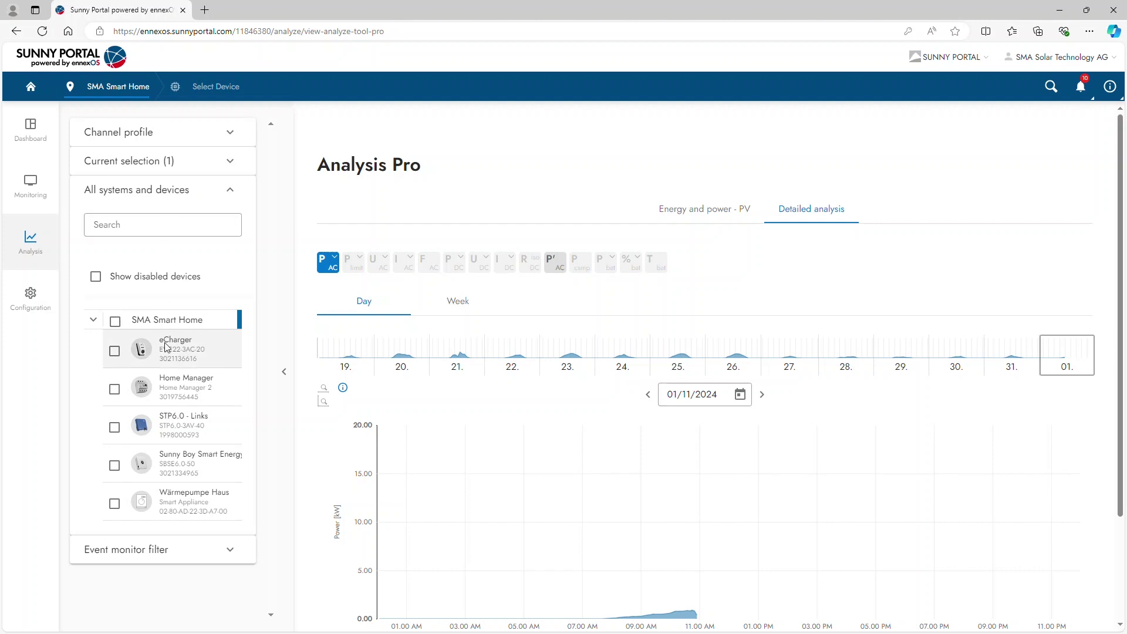
{"action": "left_click", "coordinate": [183, 425]}
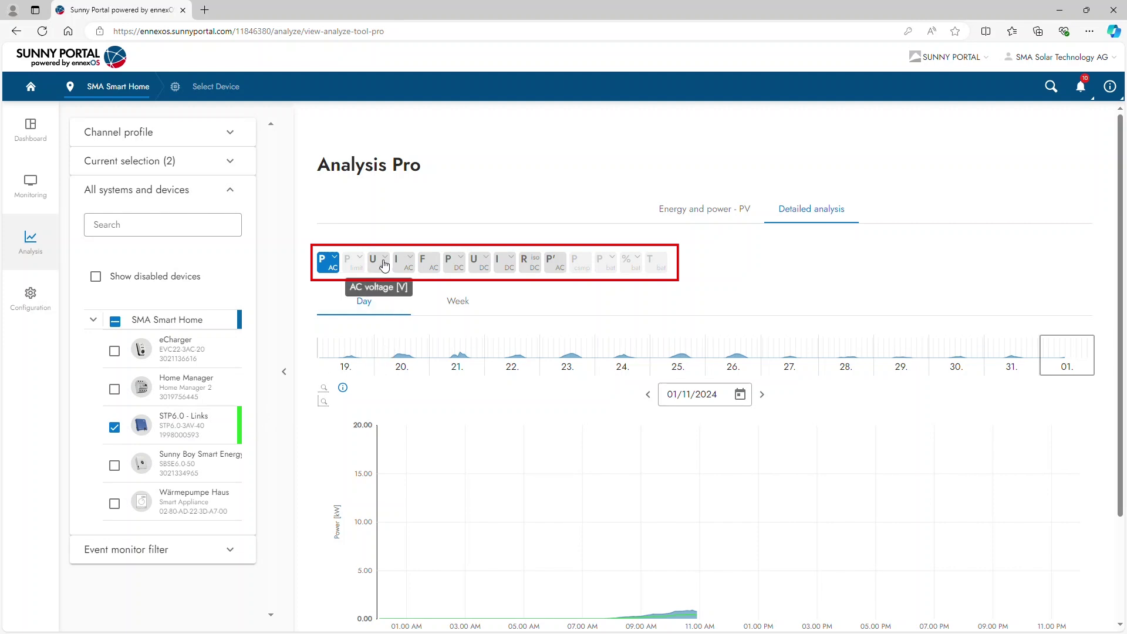
- Set the U AC channel to All phases, then show the Energy and power - PV chart for 01/11/2024
{"action": "left_click", "coordinate": [385, 265]}
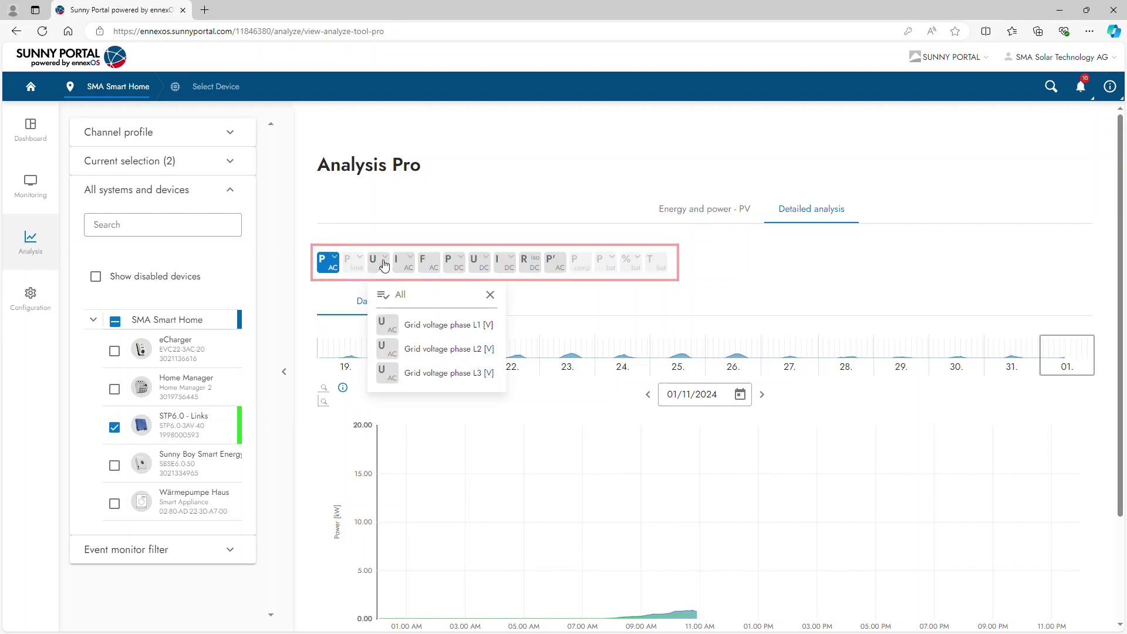
{"action": "left_click", "coordinate": [385, 296]}
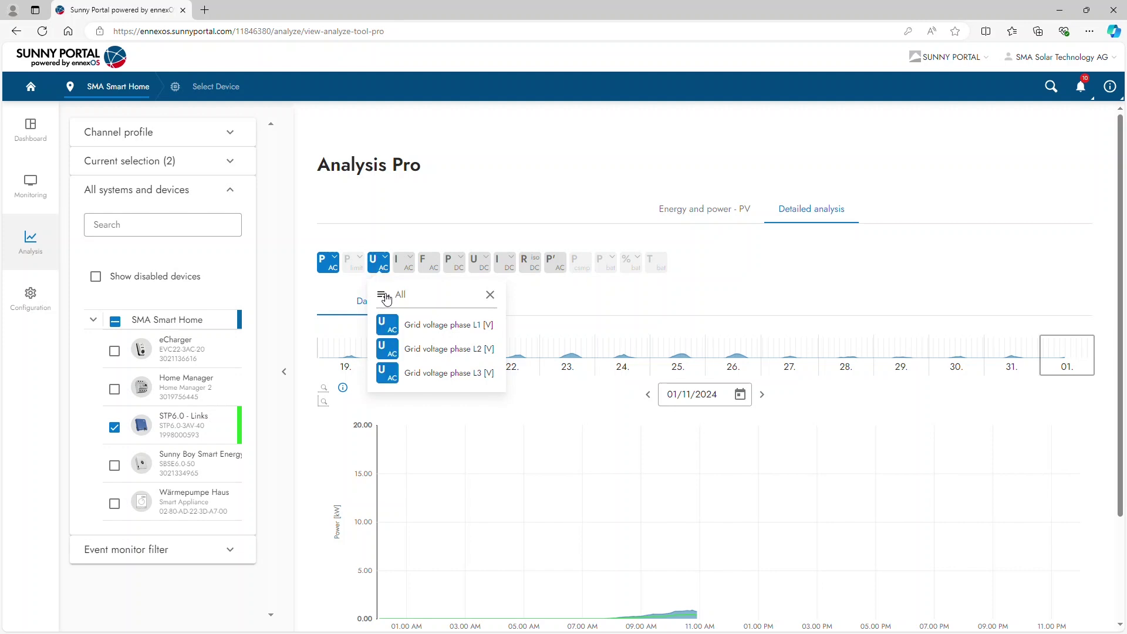
{"action": "scroll", "coordinate": [752, 306], "scroll_direction": "down", "scroll_amount": 1}
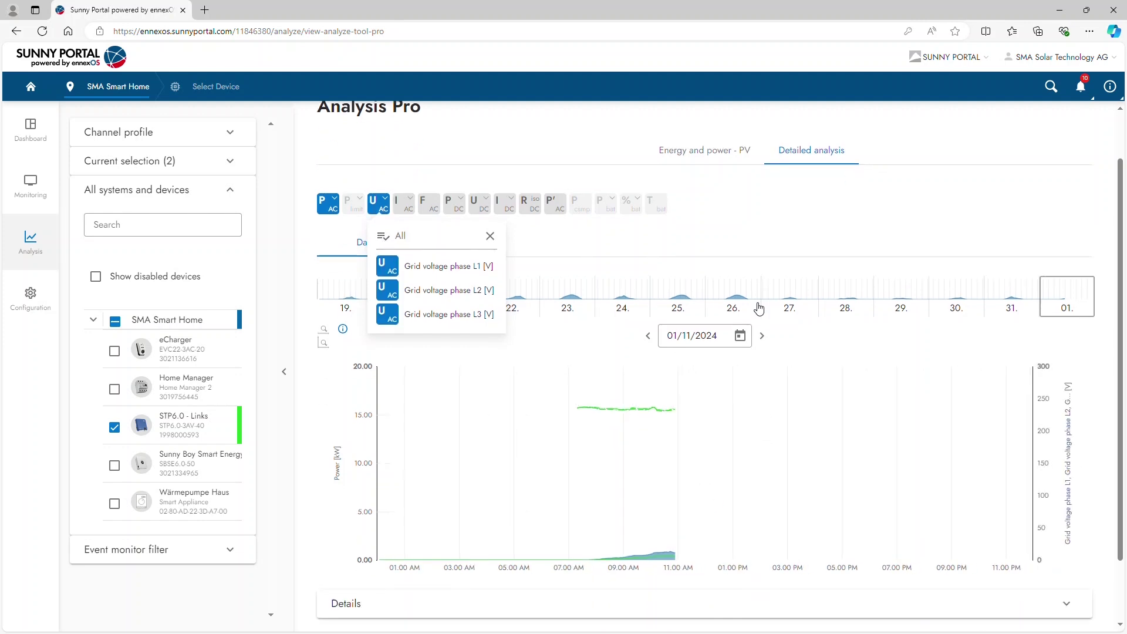
{"action": "mouse_move", "coordinate": [708, 394]}
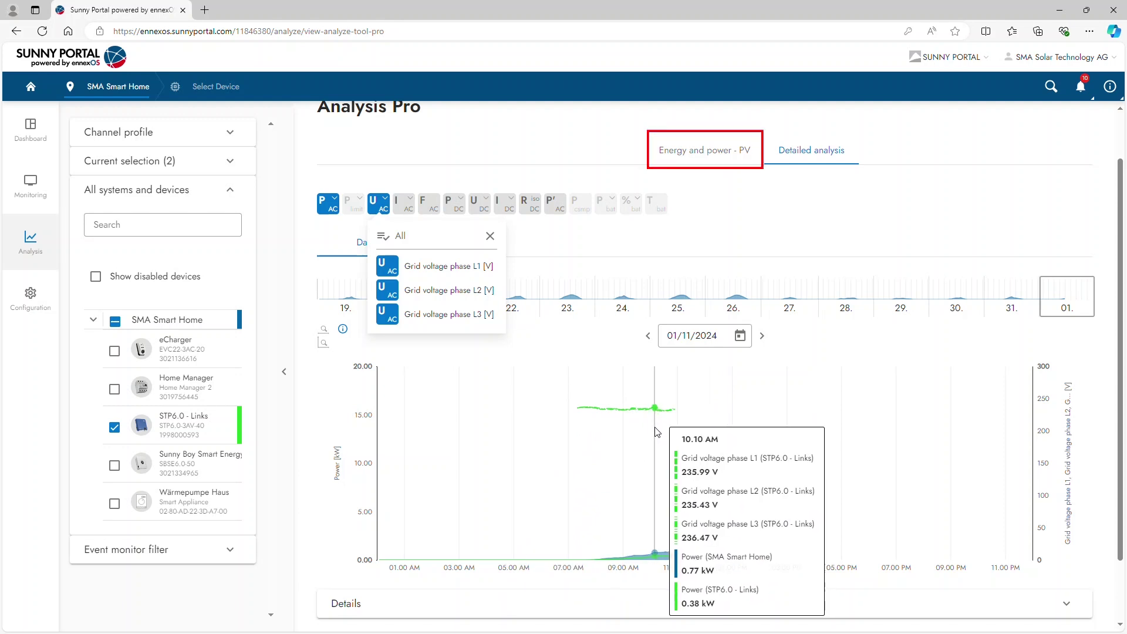
{"action": "left_click", "coordinate": [714, 150]}
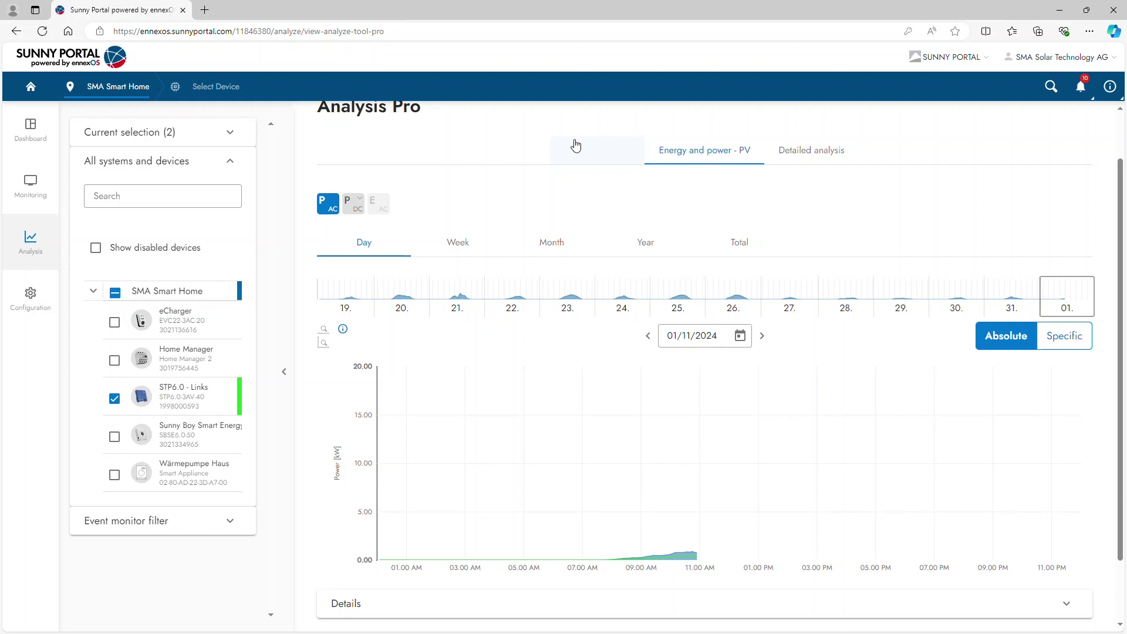
- Show the PV inverter comparison for 31/10/2024, then expand the Analysis and Configuration page lists
{"action": "left_click", "coordinate": [37, 243]}
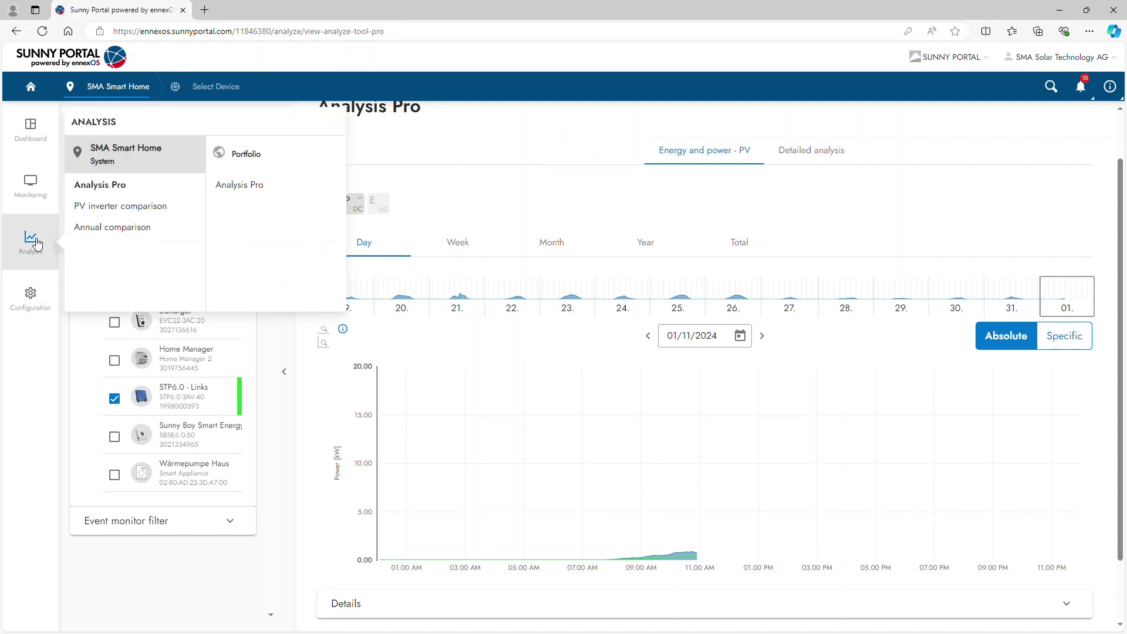
{"action": "left_click", "coordinate": [157, 208]}
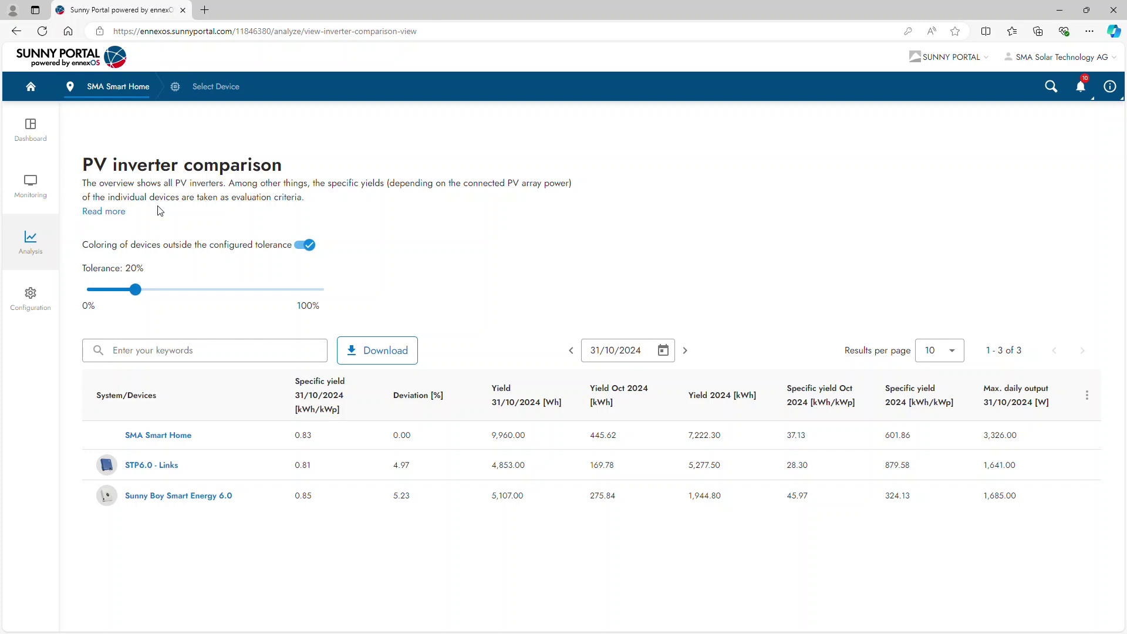
{"action": "left_click", "coordinate": [37, 238]}
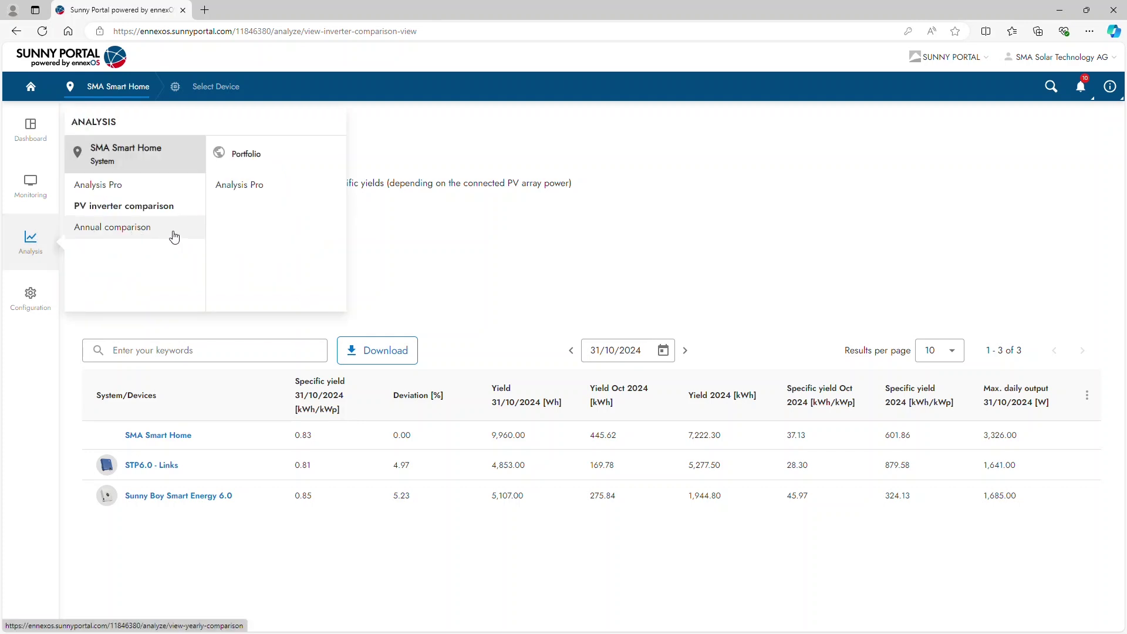
{"action": "left_click", "coordinate": [41, 296]}
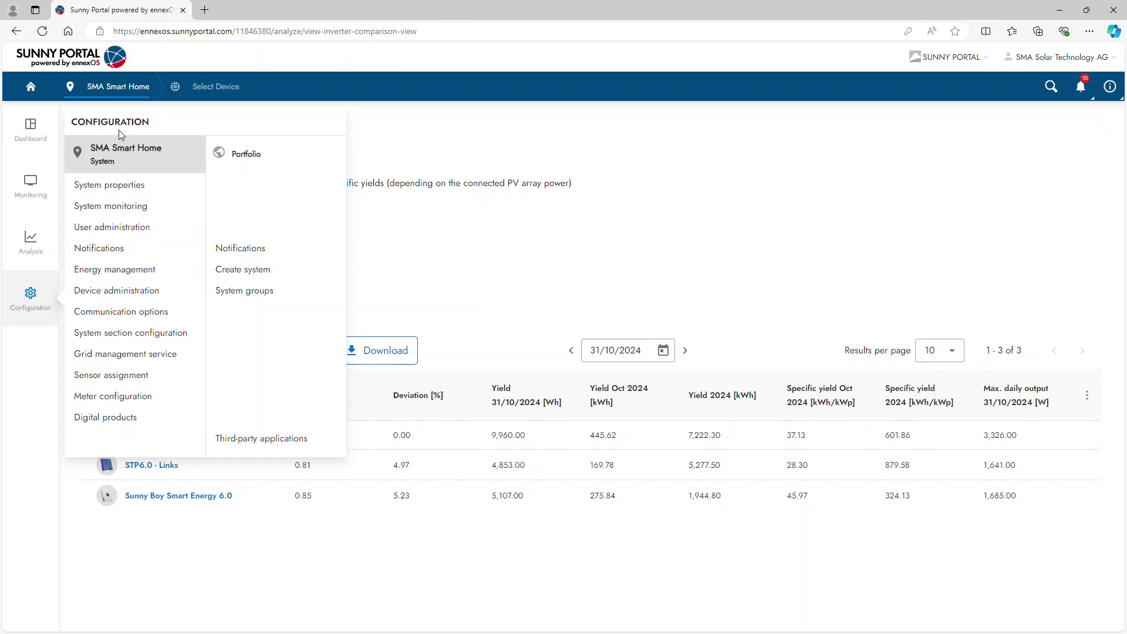
- Use the SMA Smart Home breadcrumb to return to the Dashboard SMA Smart Home overview
{"action": "left_click", "coordinate": [118, 88]}
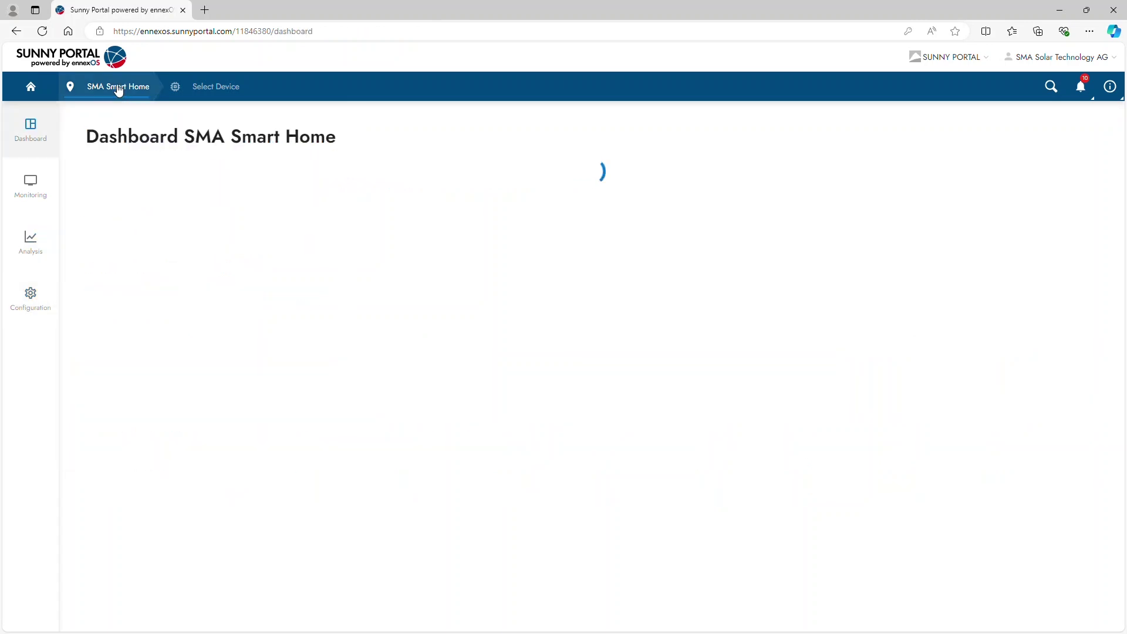